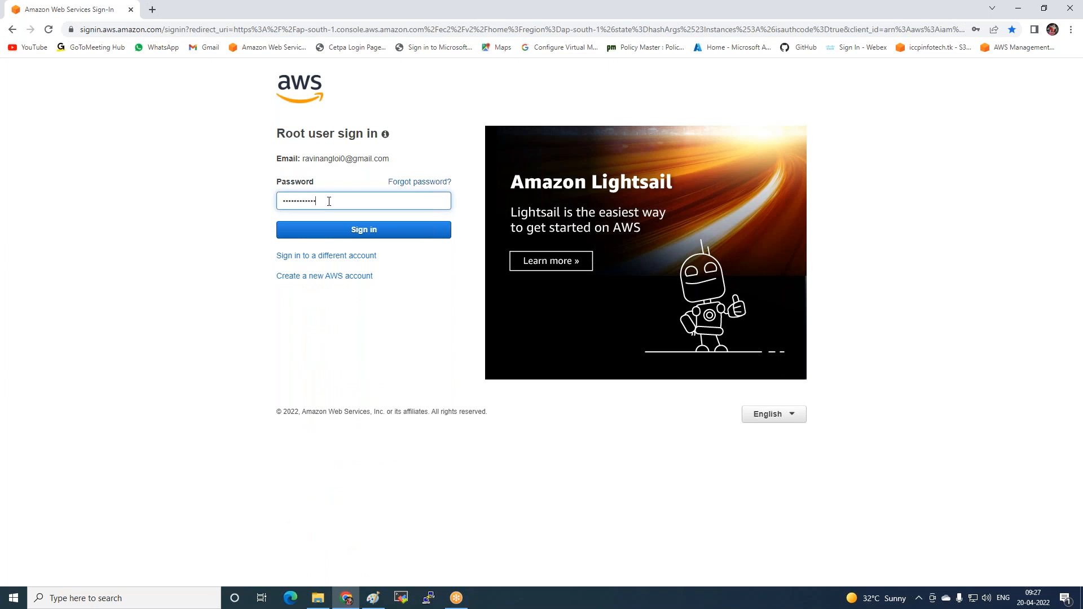
Step: Submit the root user sign-in and look through the list of available AWS regions
key("Return")
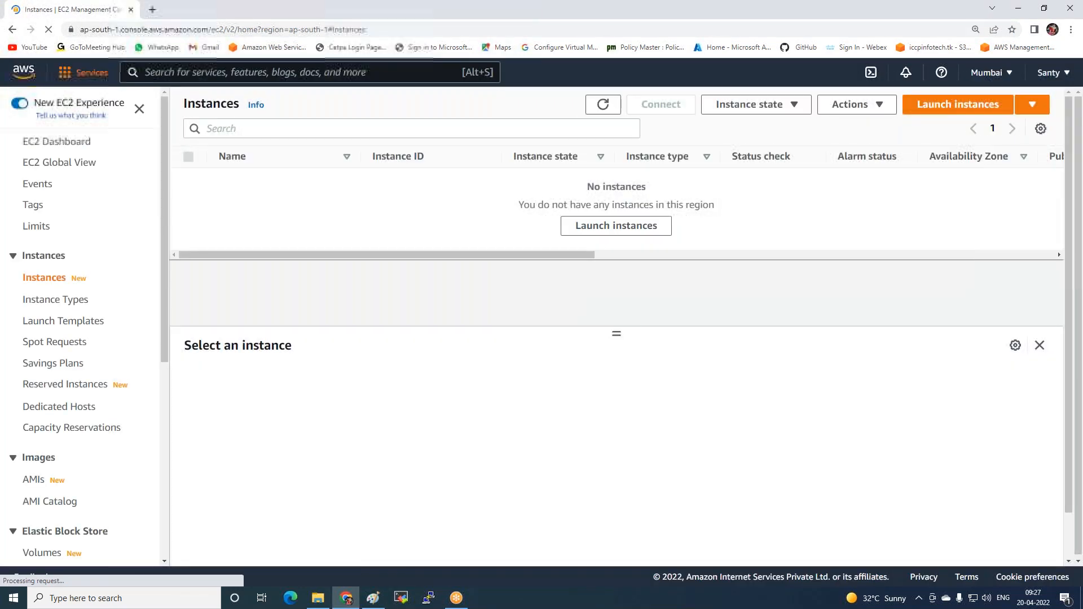
left_click(1007, 73)
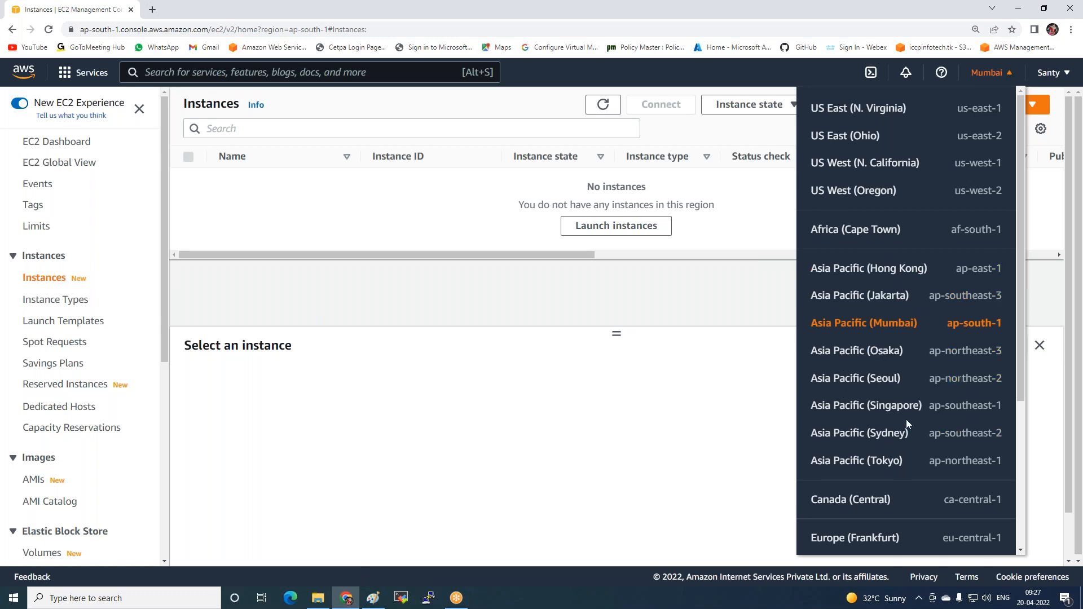
scroll(944, 422, "down", 4)
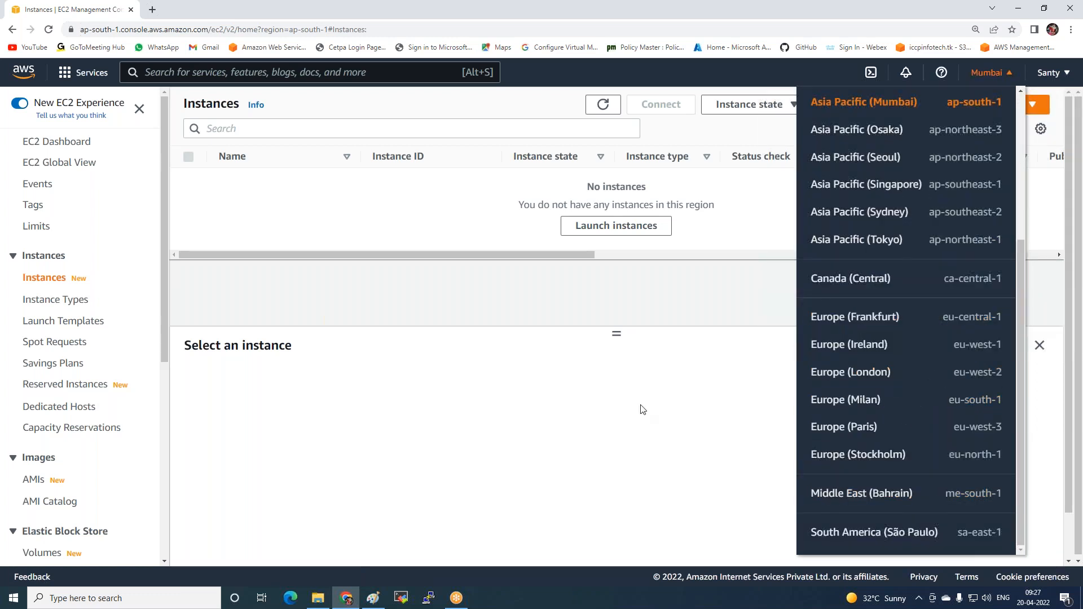
left_click(584, 361)
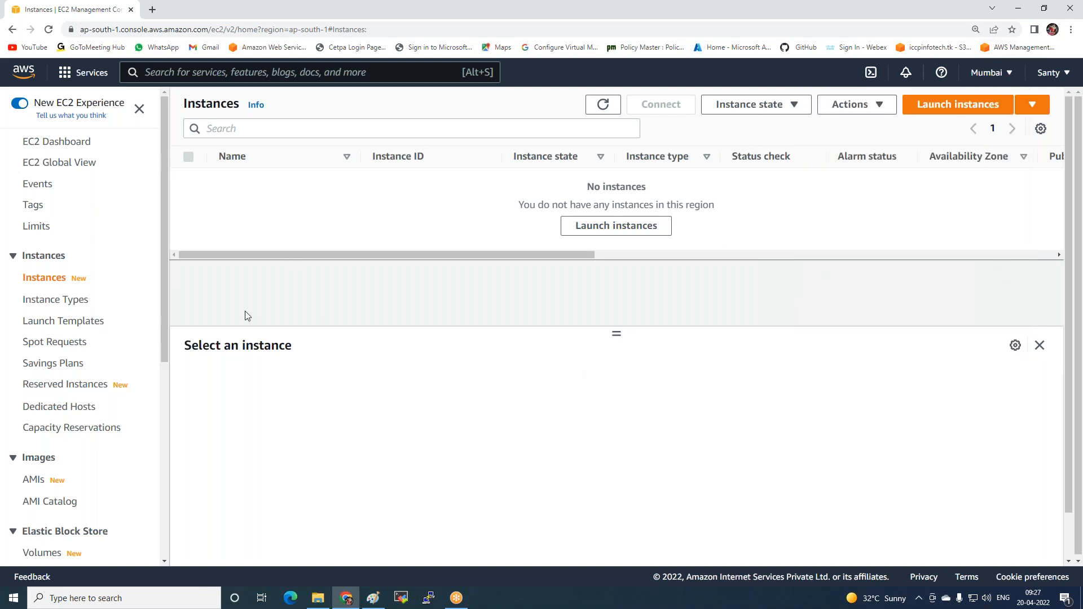
Step: Start a new EC2 security group named RDS-EFS-SG with the description "allow protocol"
scroll(79, 223, "down", 4)
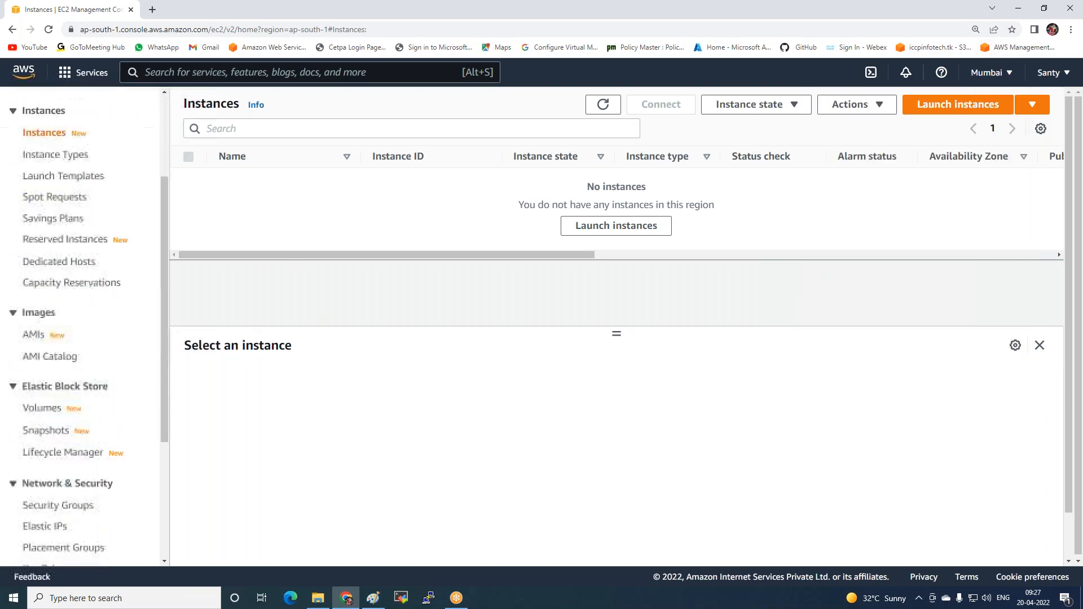
scroll(85, 225, "down", 1)
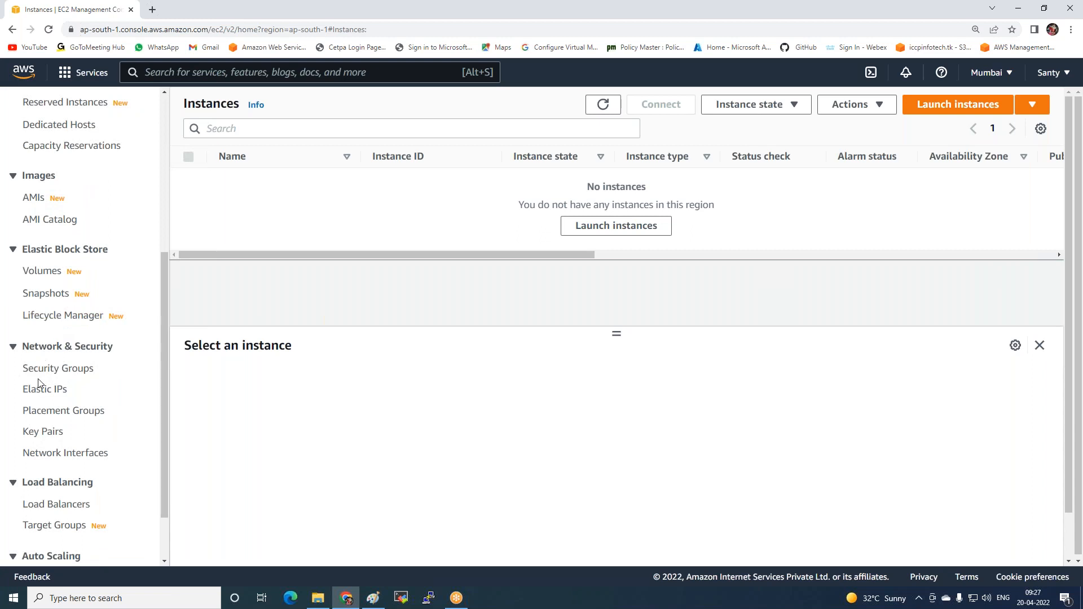
left_click(58, 369)
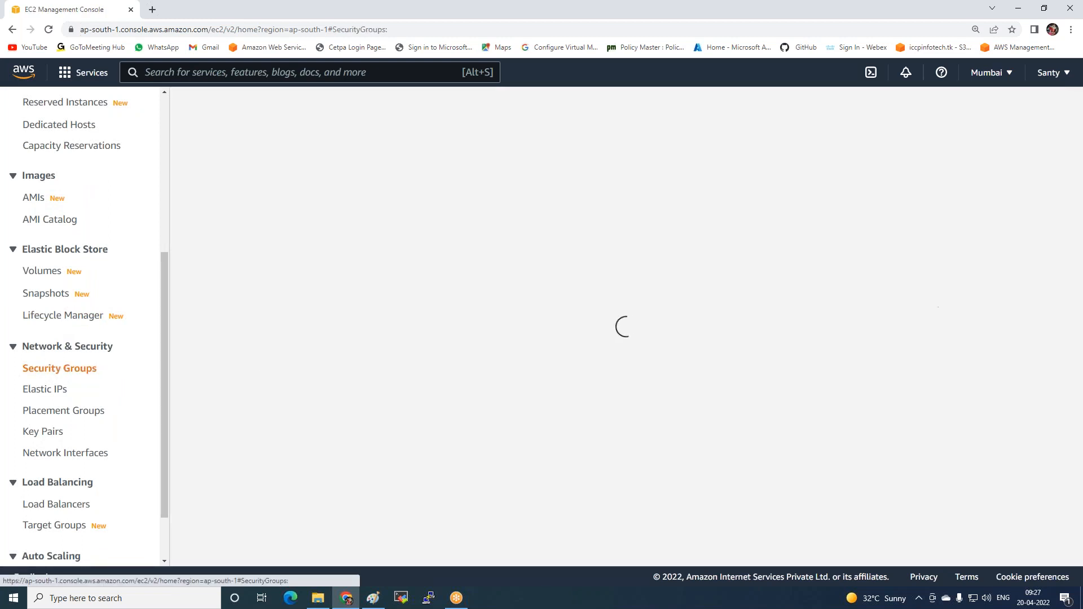
left_click(931, 108)
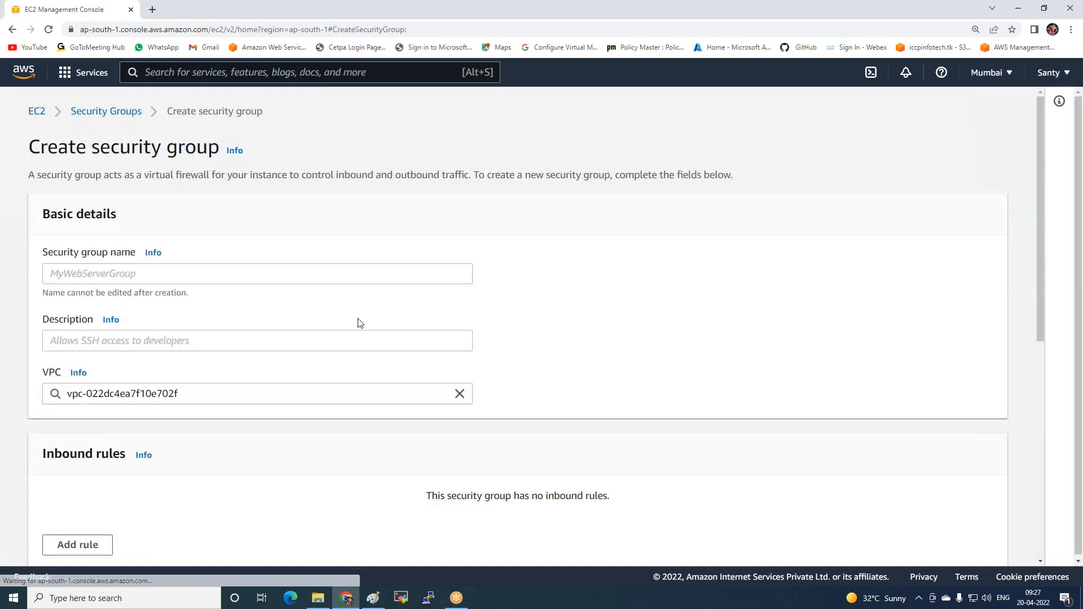
left_click(324, 274)
type("RDS-EFS-SG")
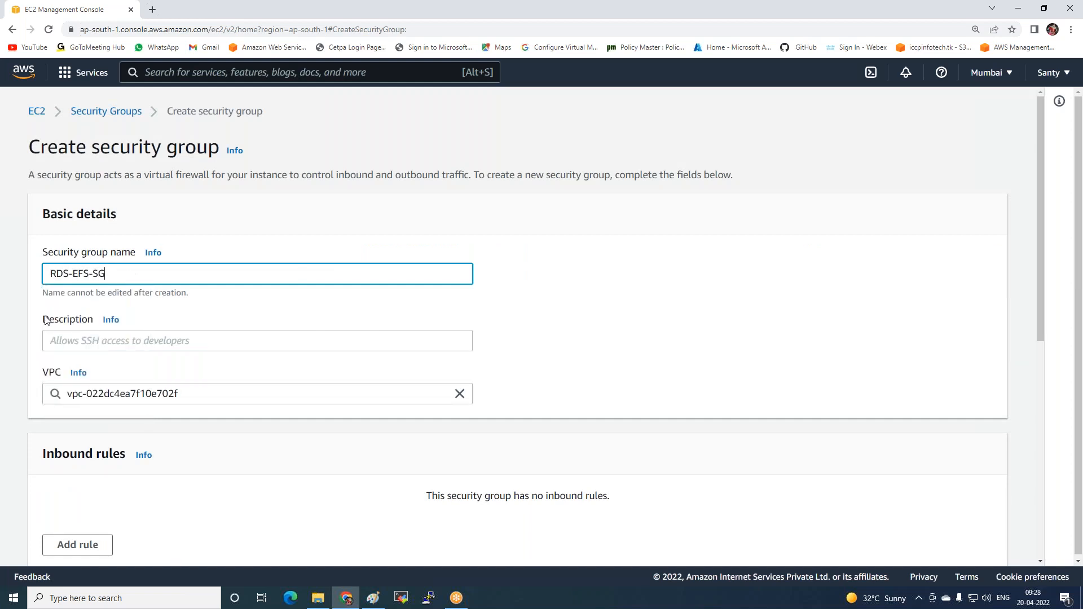
left_click(126, 340)
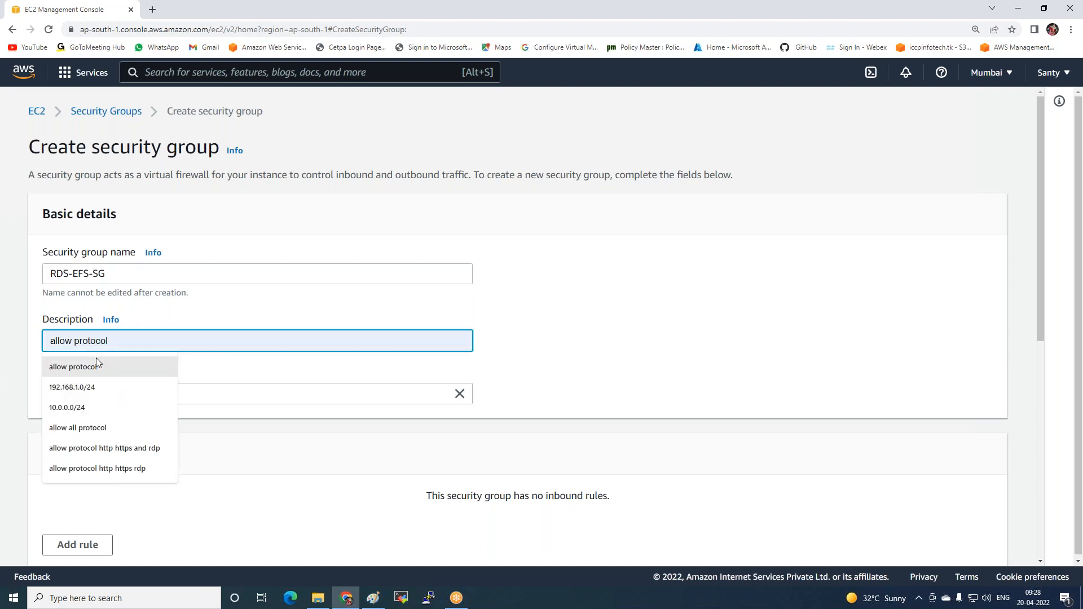
left_click(96, 357)
Step: Add two inbound rules to the security group and set the first rule's type to NFS
left_click(78, 545)
scroll(78, 545, "down", 2)
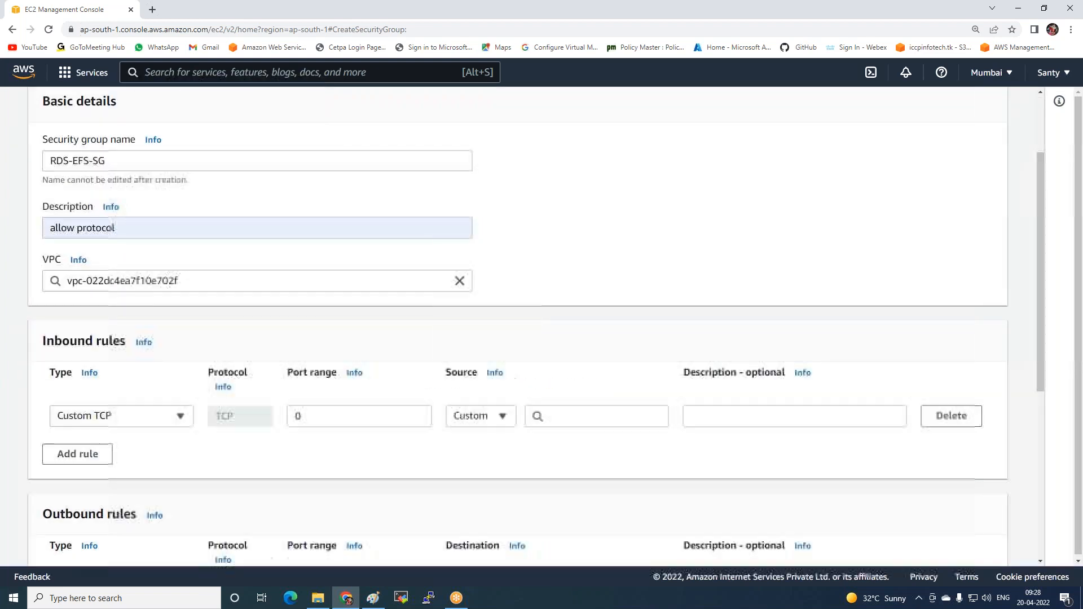
left_click(90, 455)
left_click(133, 416)
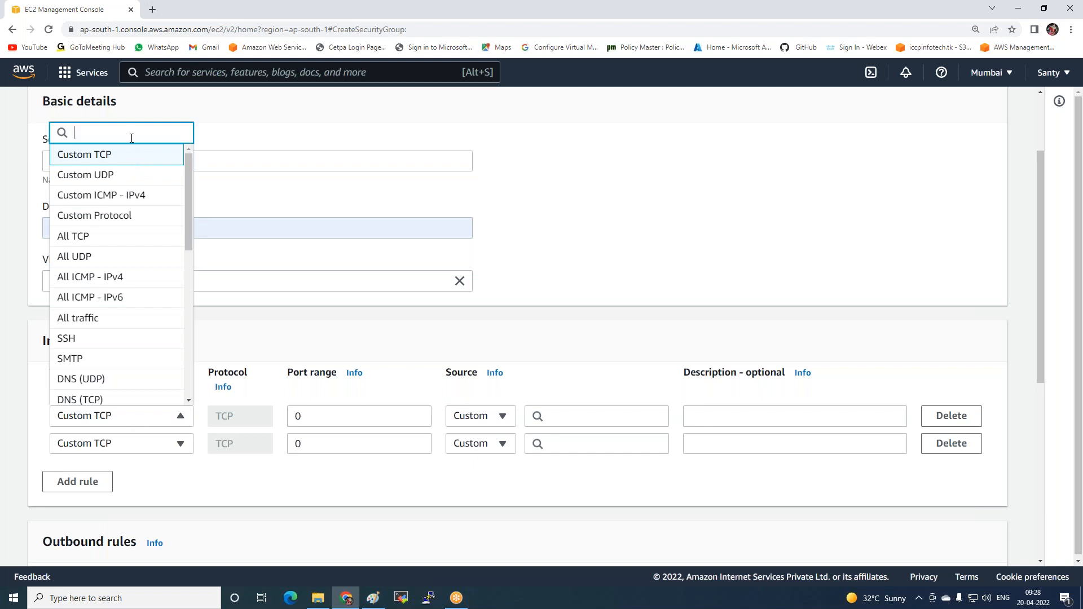
type("nf")
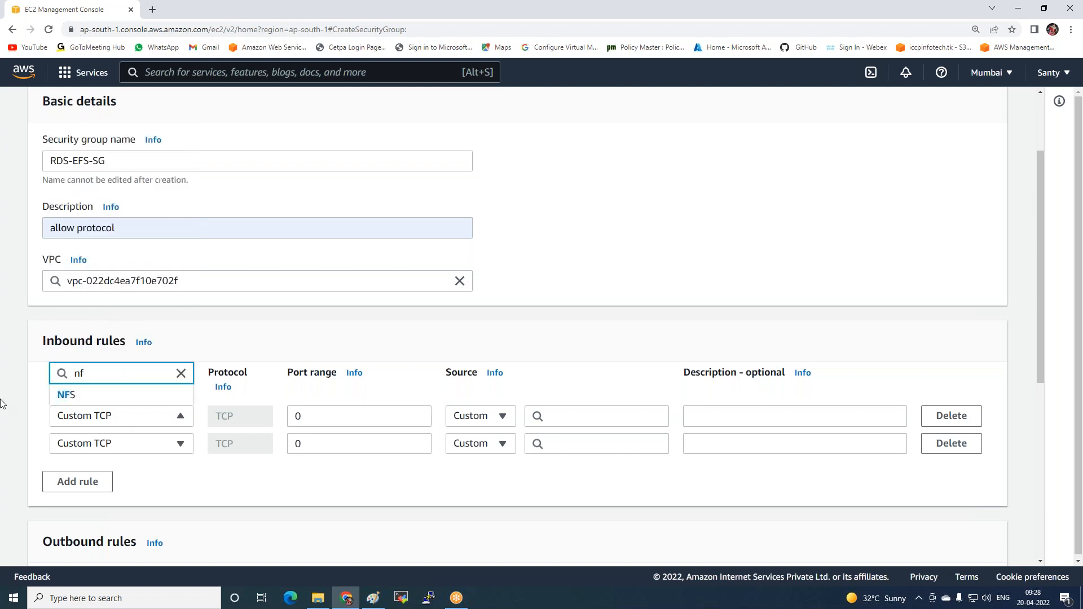
left_click(90, 397)
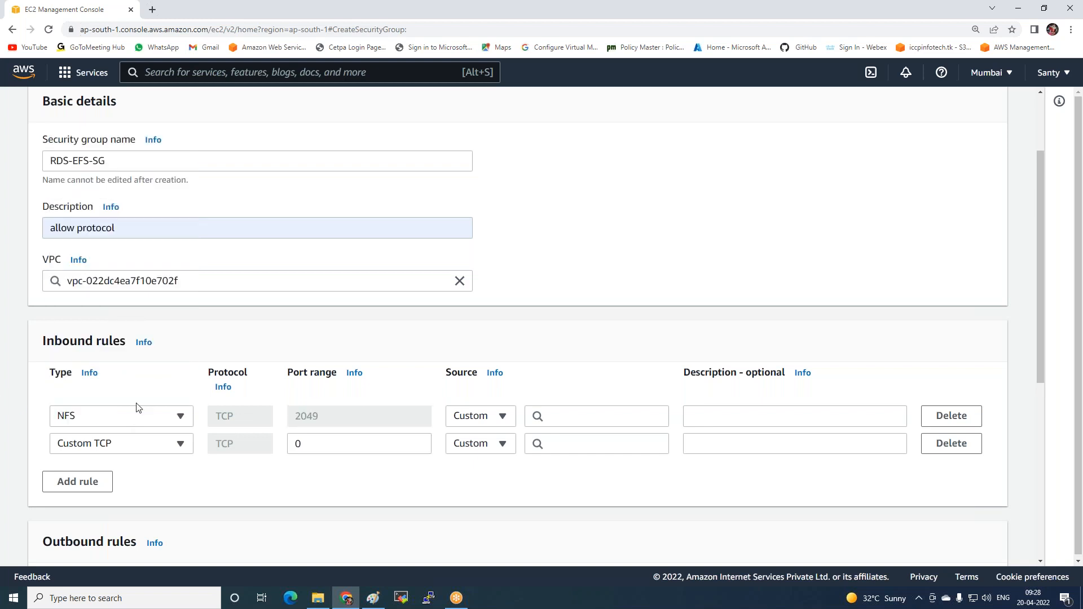
Step: Set the second inbound rule to MYSQL/Aurora and add a third rule of type All traffic
left_click(89, 451)
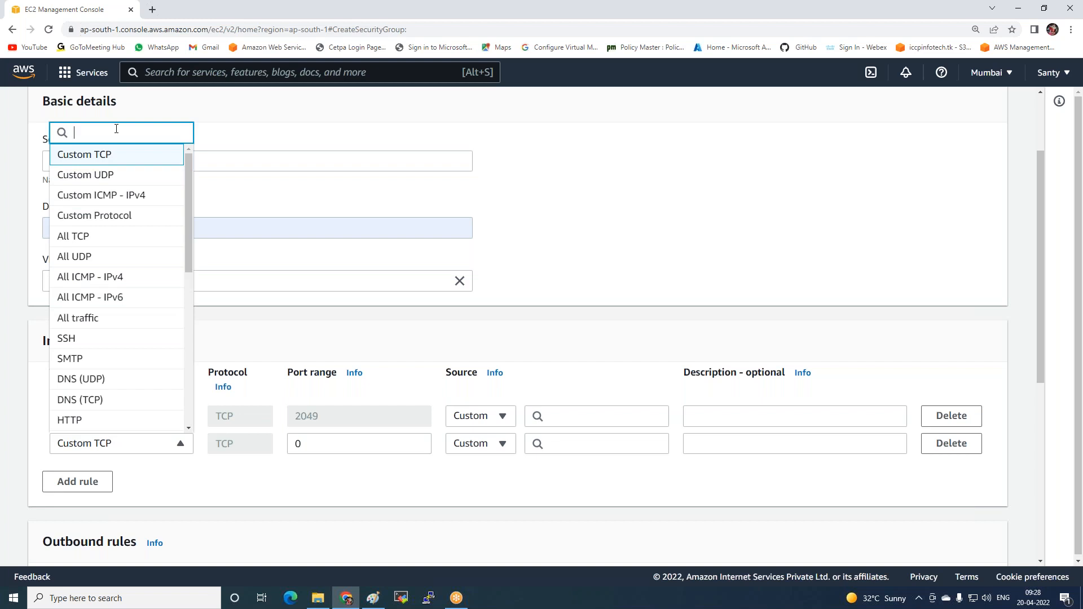
type("my")
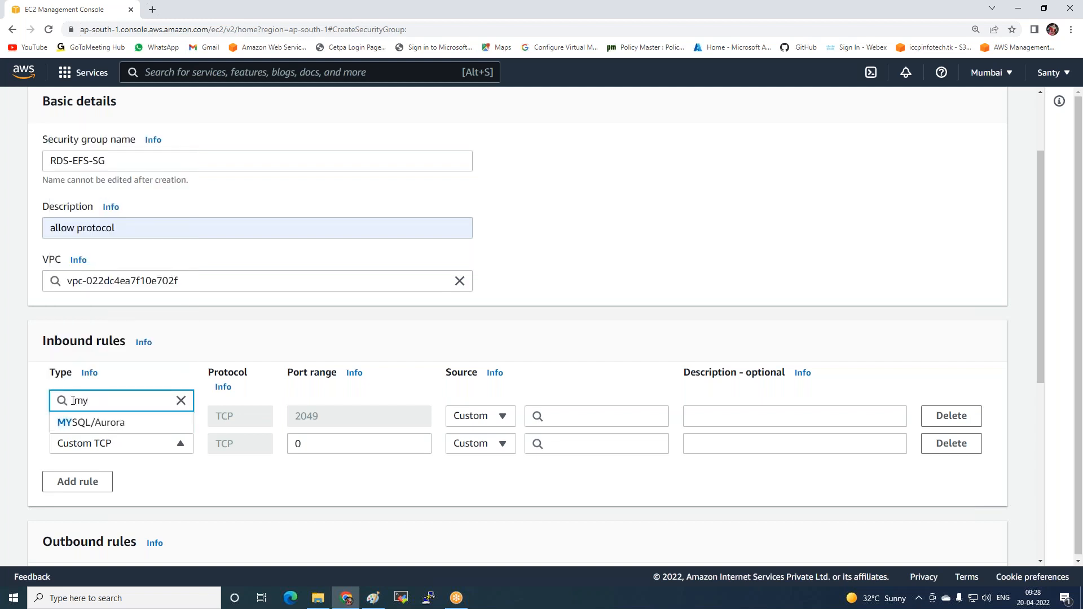
left_click(88, 423)
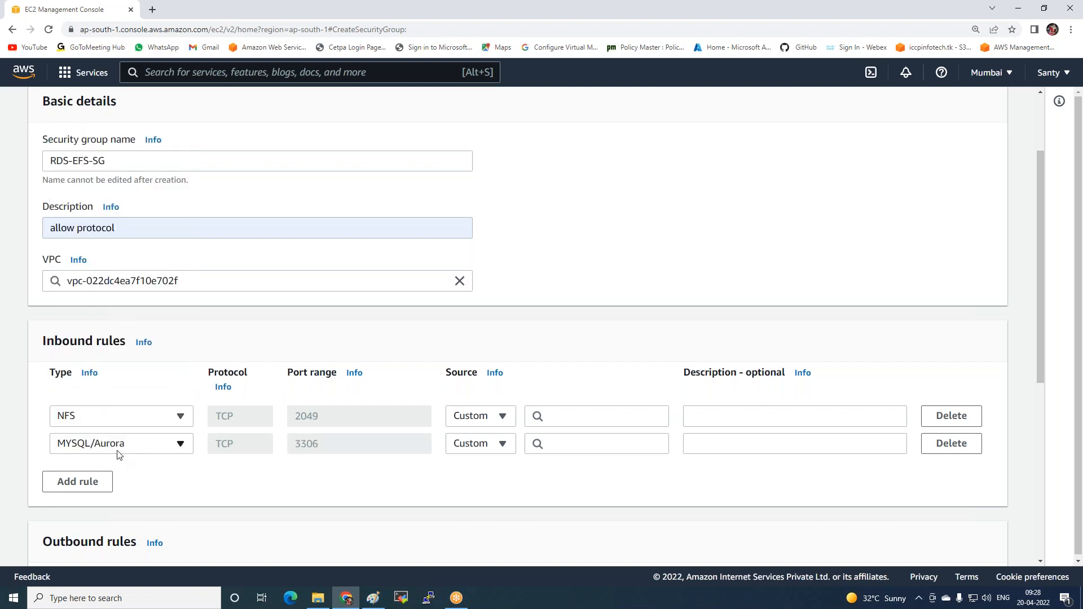
left_click(91, 482)
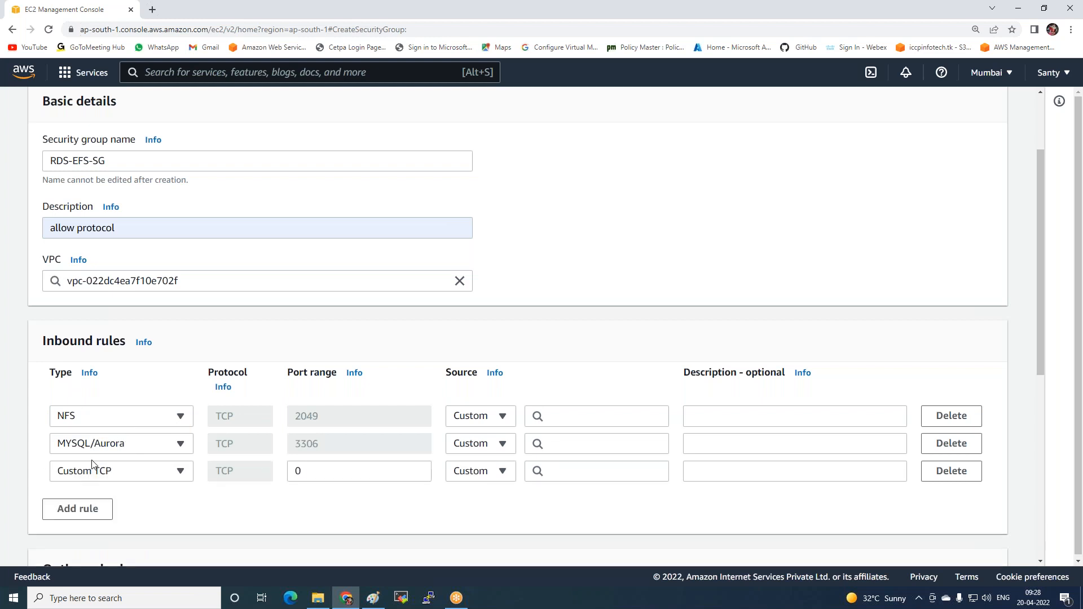
left_click(89, 476)
left_click(79, 318)
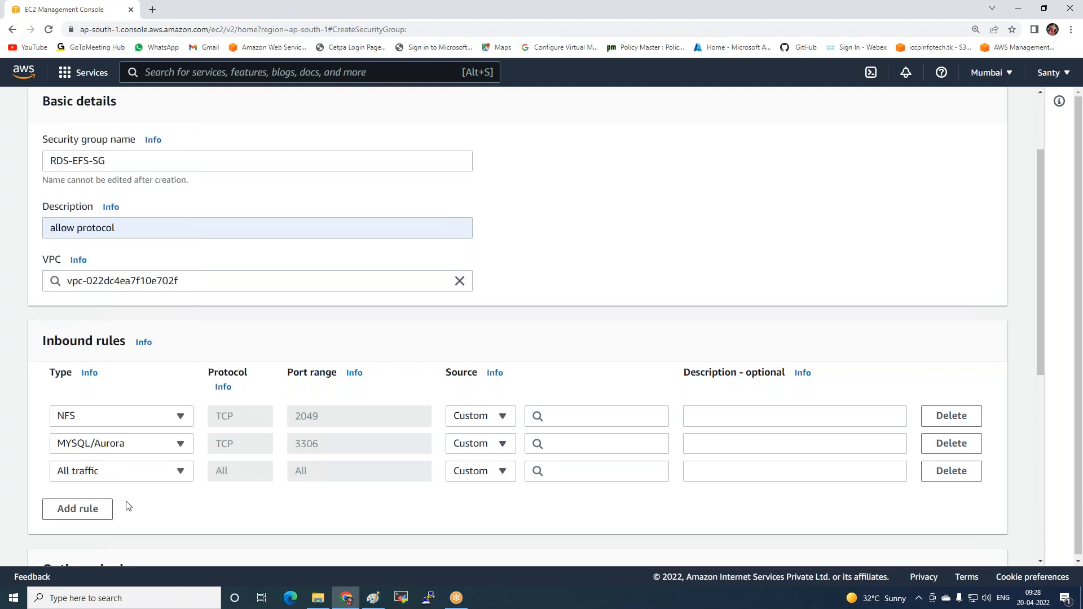
Step: Set the source of the NFS, MYSQL/Aurora and All traffic inbound rules to Anywhere-IPv4
left_click(467, 417)
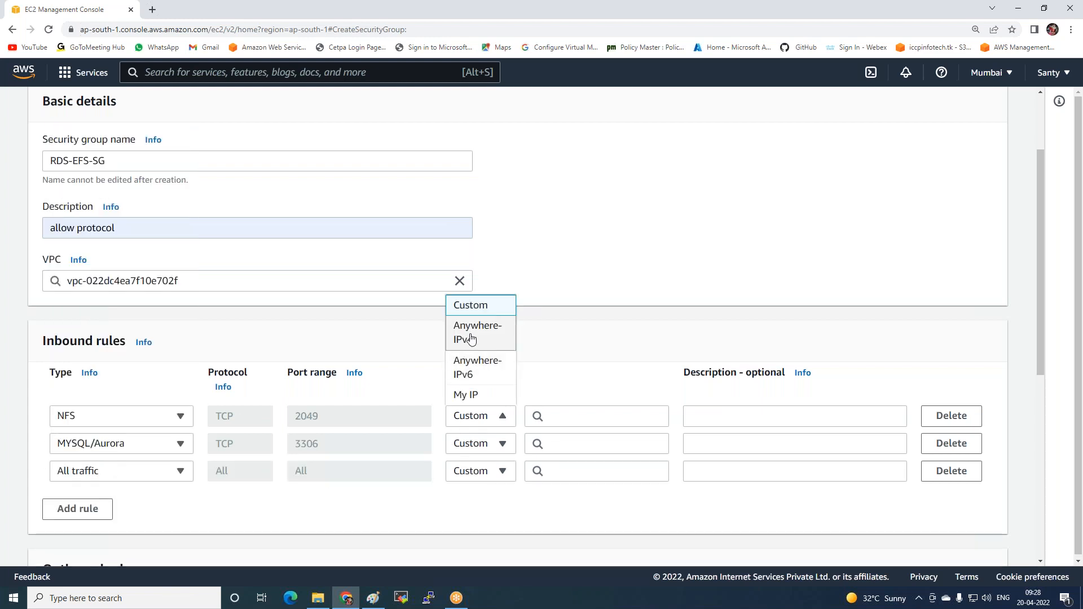
left_click(467, 336)
left_click(479, 475)
left_click(481, 392)
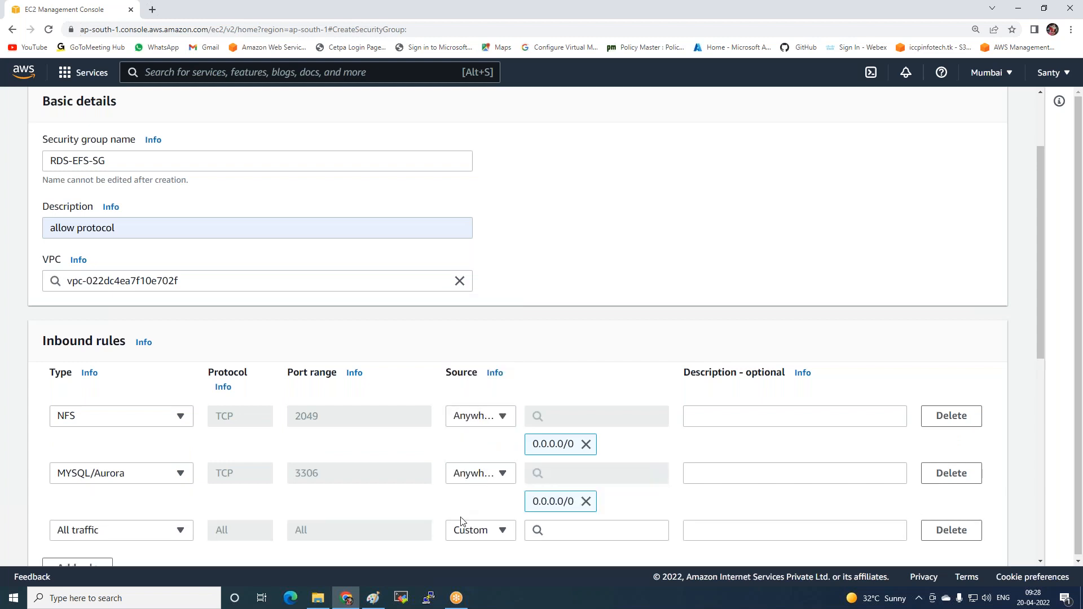
left_click(474, 534)
left_click(482, 449)
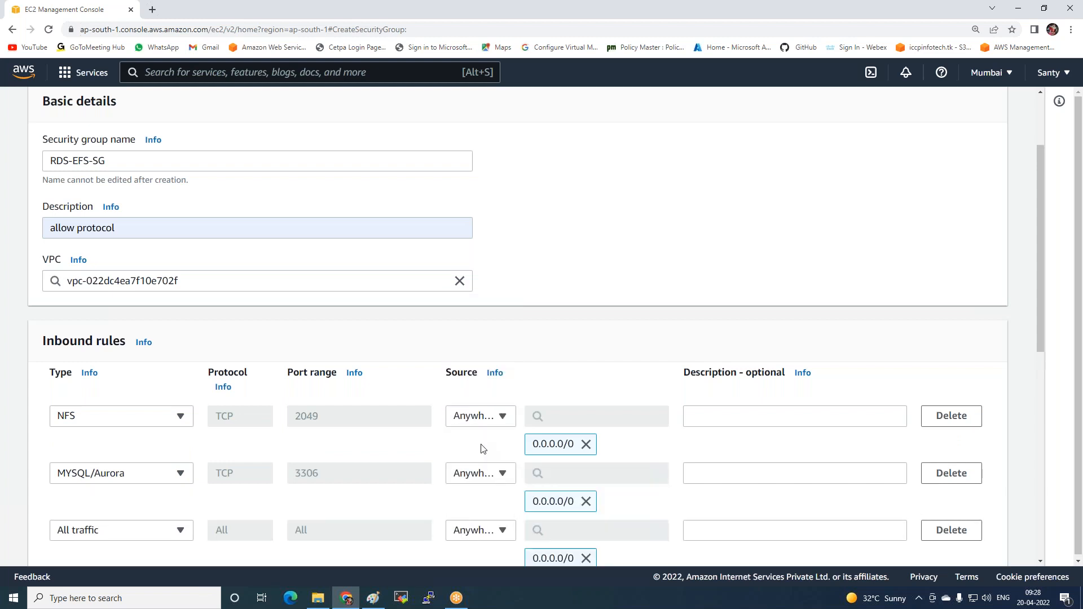
Step: Add a fourth inbound rule of type All traffic with Anywhere-IPv6 as its source
scroll(484, 449, "down", 2)
scroll(483, 449, "down", 2)
left_click(75, 370)
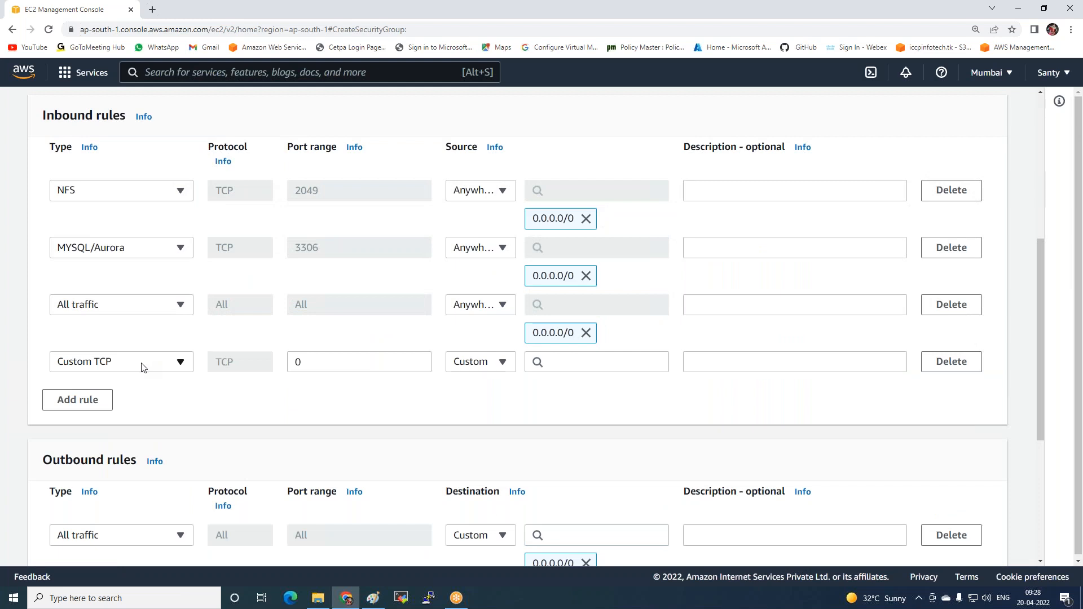
left_click(119, 361)
left_click(101, 318)
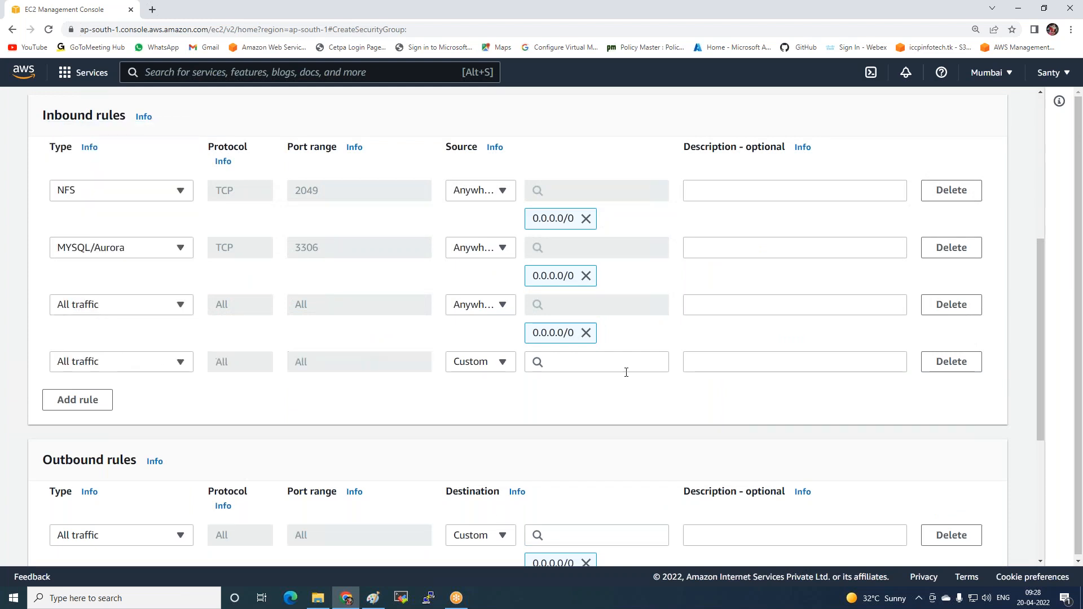
left_click(472, 359)
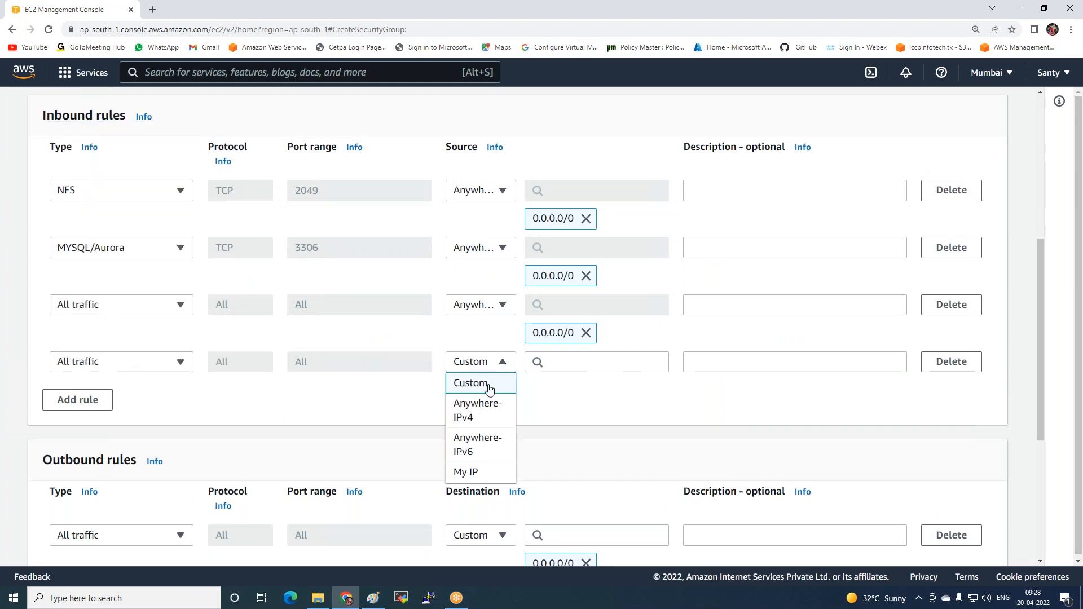
left_click(476, 448)
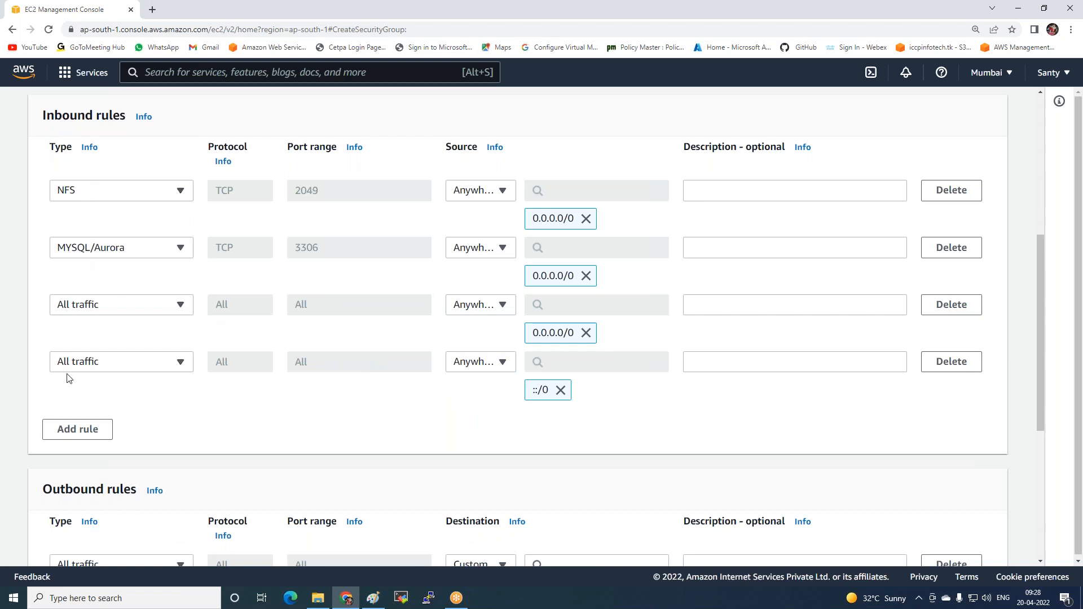
Step: Create the RDS-EFS-SG security group and review its details page
scroll(957, 394, "down", 5)
left_click(941, 541)
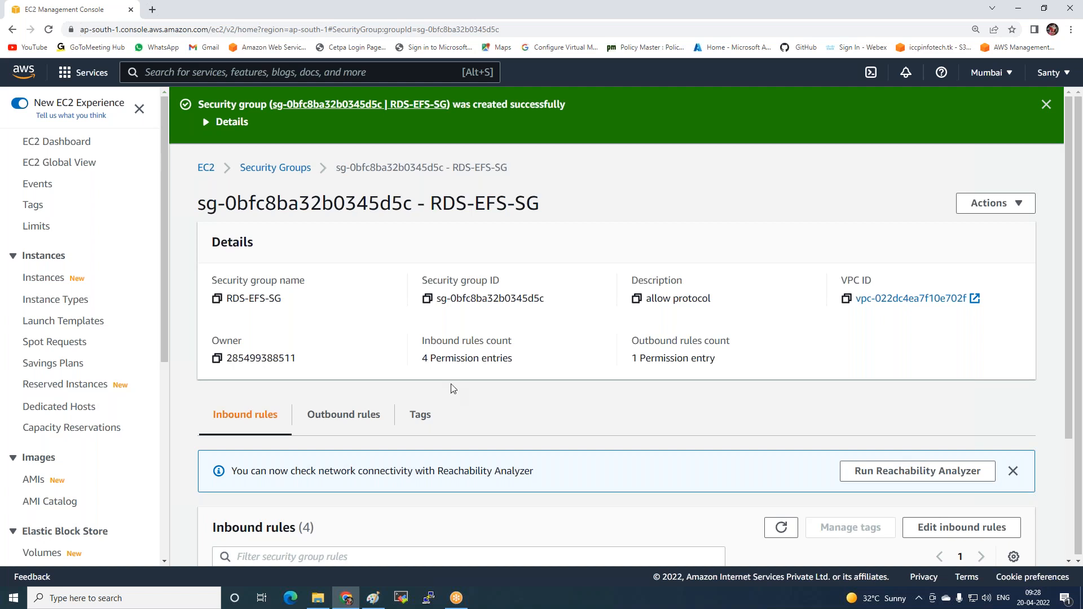
scroll(454, 388, "down", 2)
scroll(454, 389, "up", 2)
Step: Start launching a new EC2 instance and name it linux-a
left_click(45, 279)
left_click(963, 111)
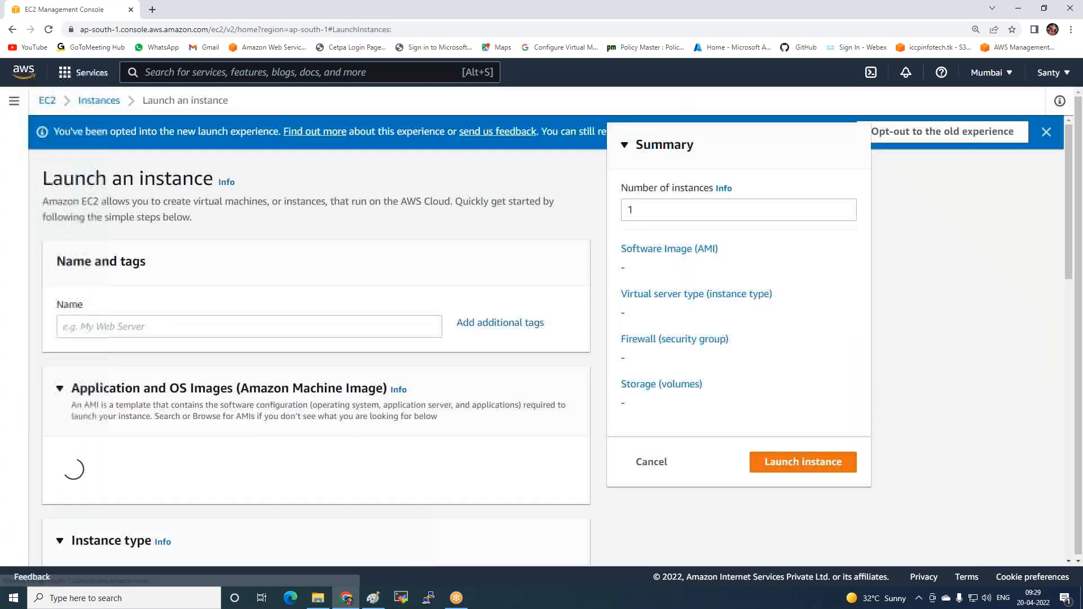
left_click(274, 335)
type("linux-a")
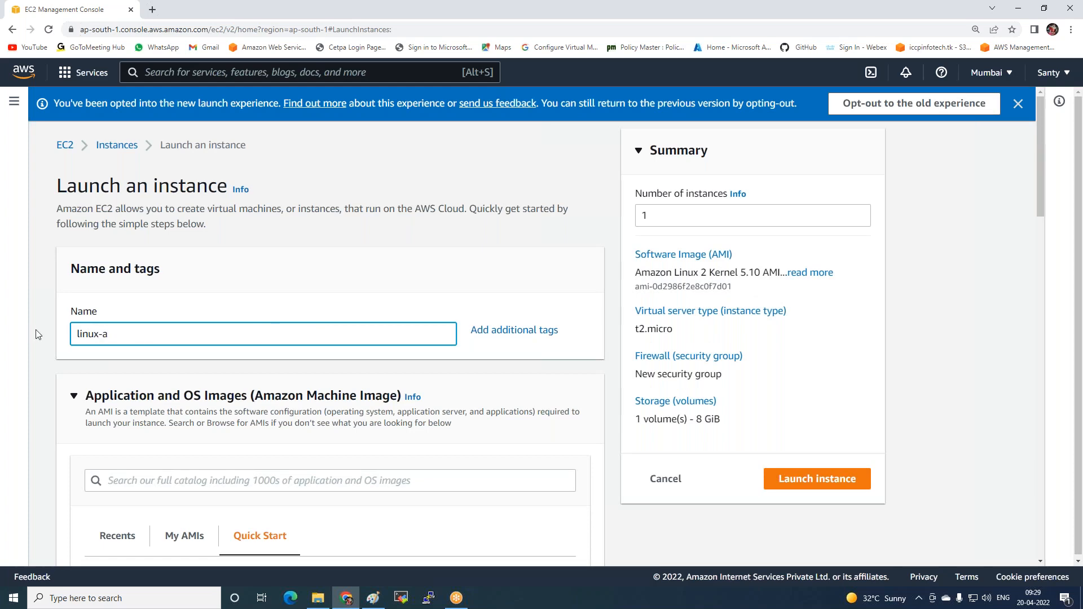
Step: Choose linux-key1 as the login key pair for the instance
scroll(92, 333, "down", 7)
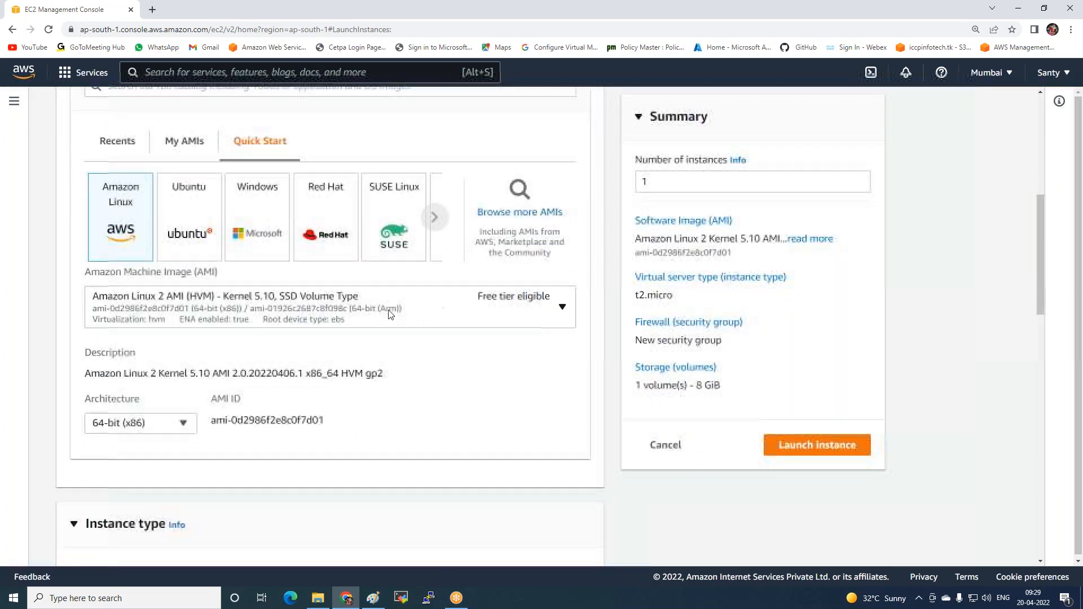
scroll(242, 315, "down", 8)
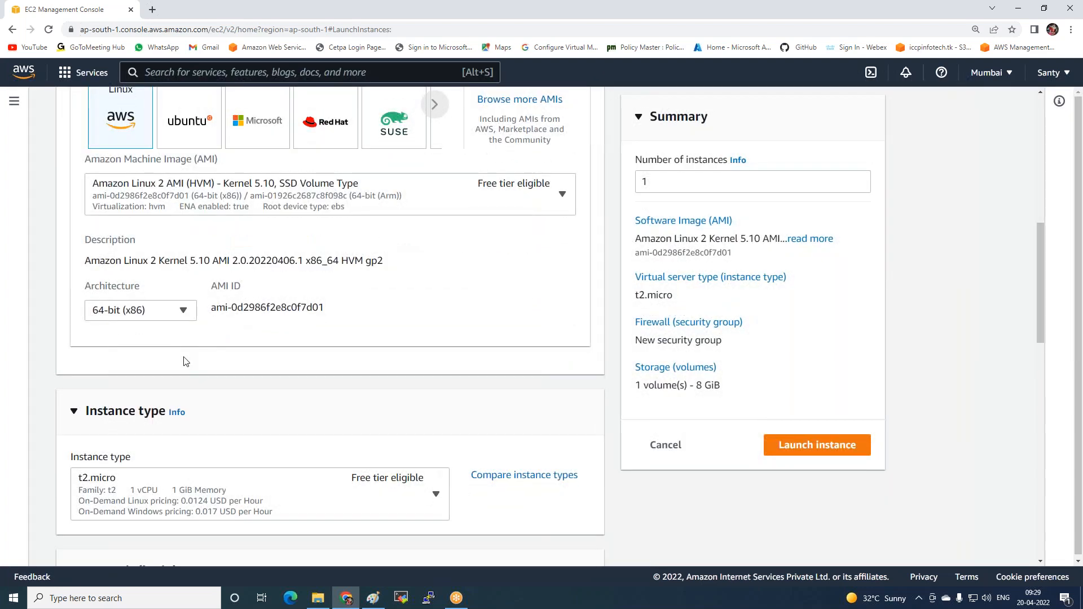
left_click(202, 326)
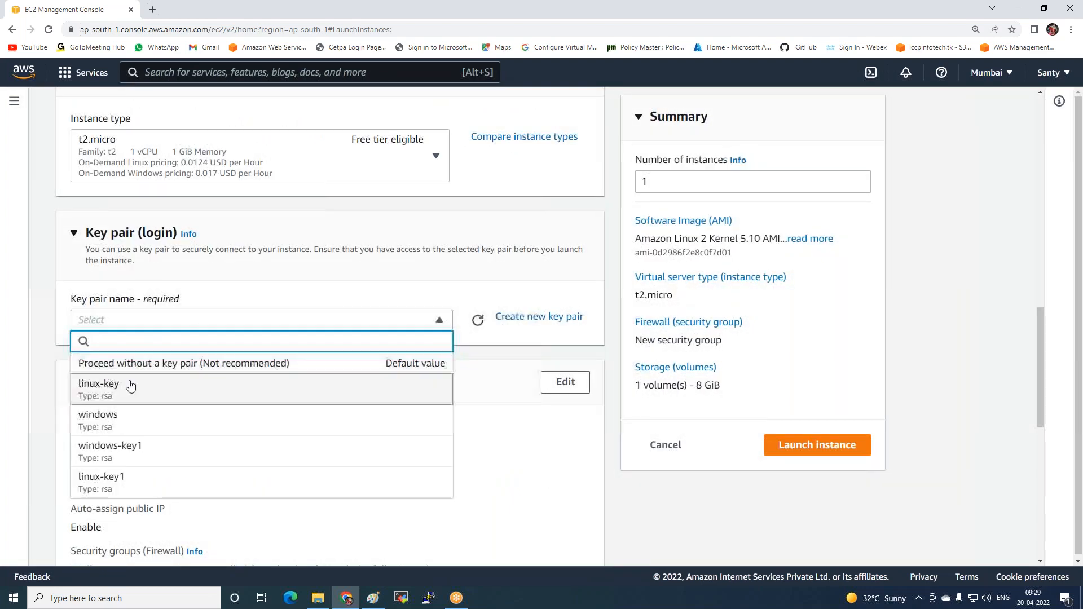
left_click(134, 478)
Step: Edit the network settings to use the default VPC and the subnet in availability zone ap-south-1a
scroll(211, 389, "down", 4)
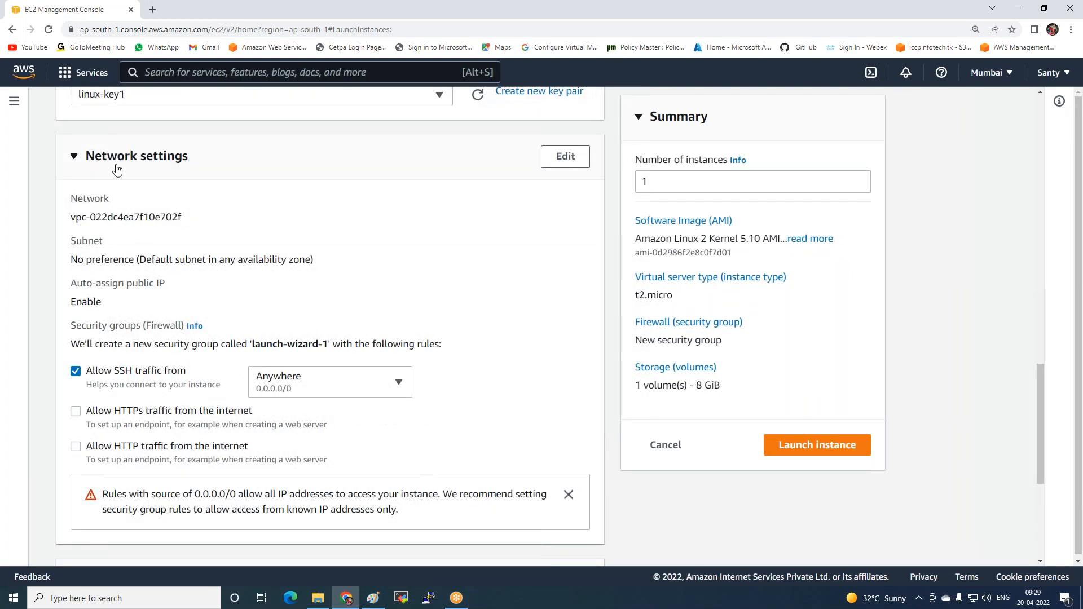
left_click(567, 159)
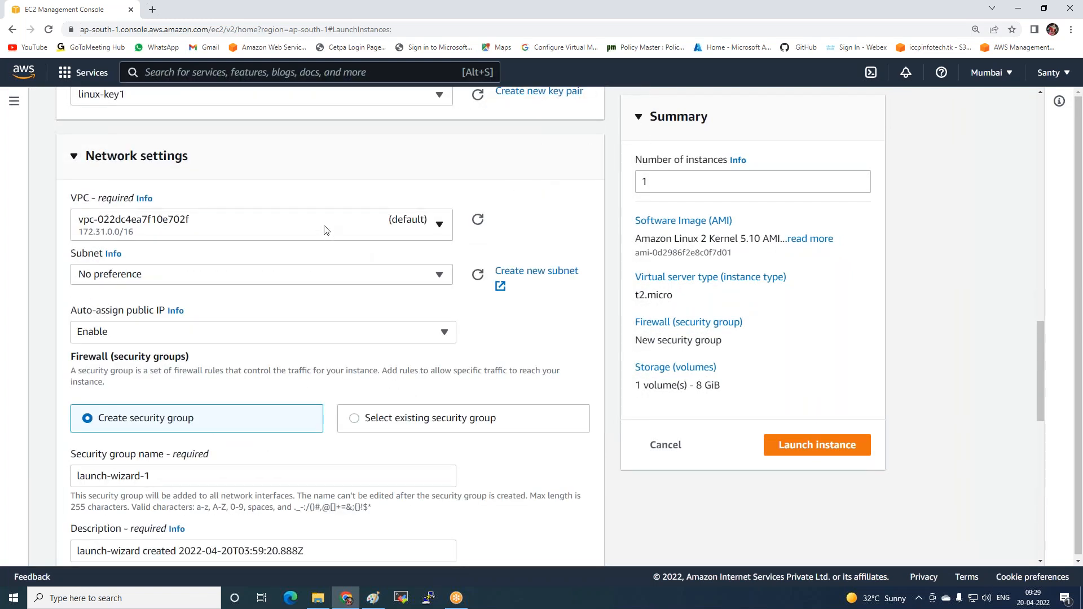
left_click(326, 230)
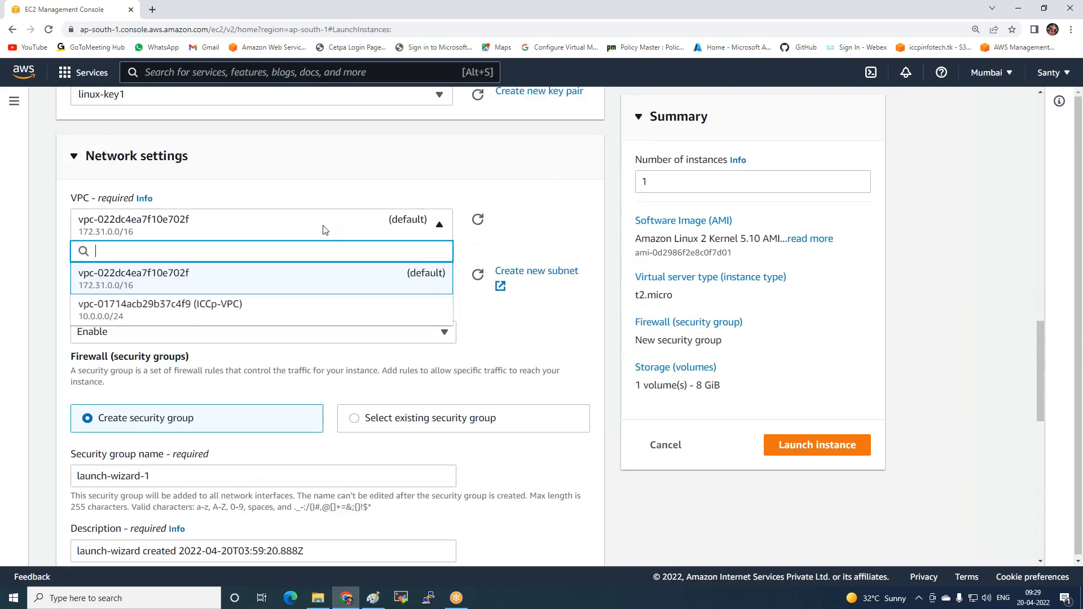
left_click(142, 274)
left_click(357, 276)
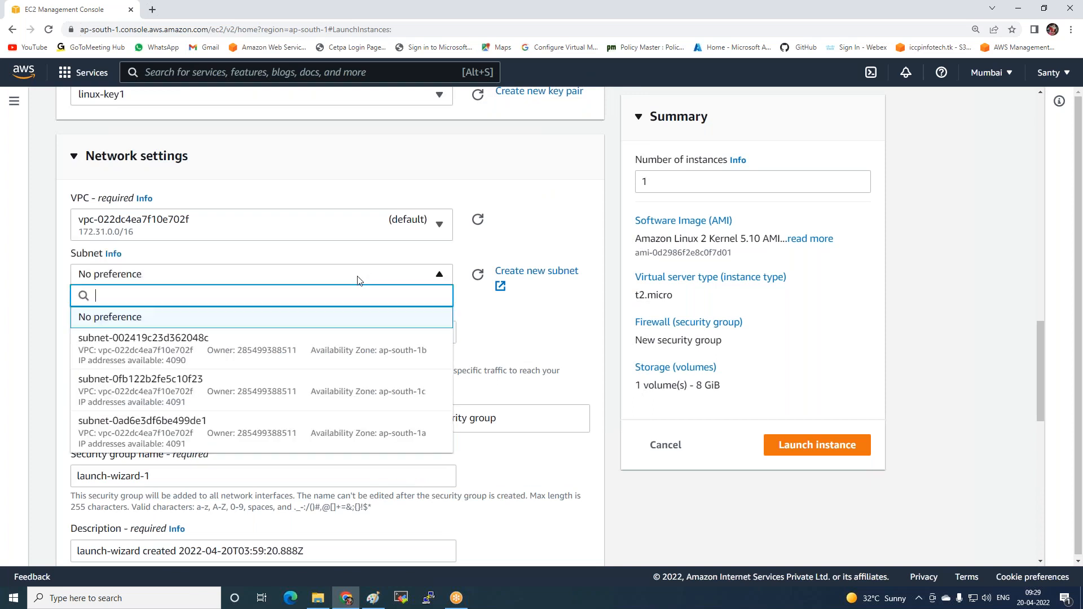
left_click(397, 429)
Step: Assign the existing security group RDS-EFS-SG to the linux-a instance
scroll(390, 346, "down", 3)
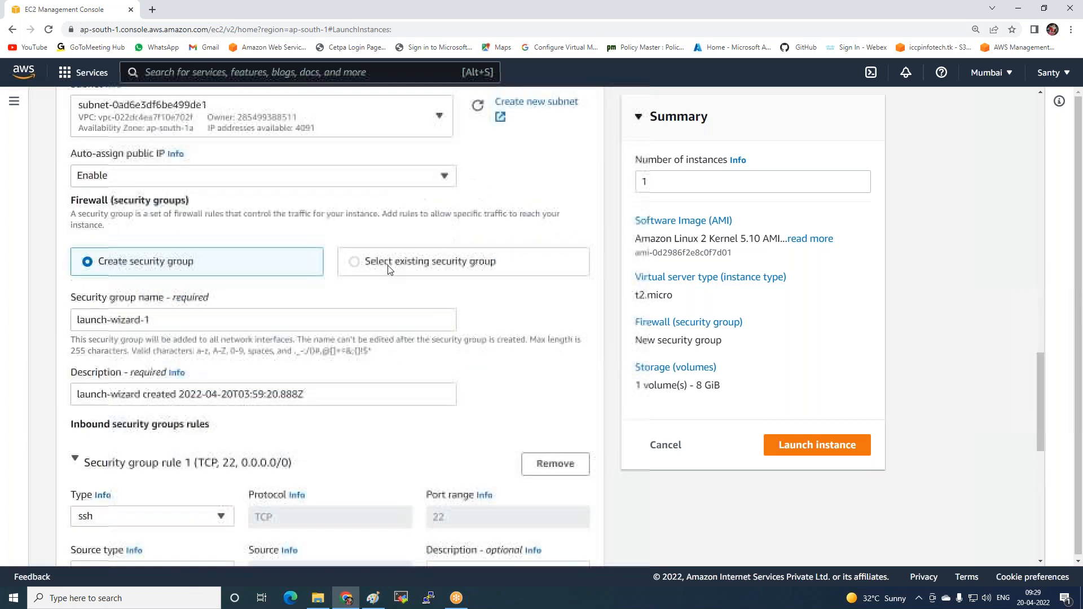
left_click(388, 261)
left_click(385, 325)
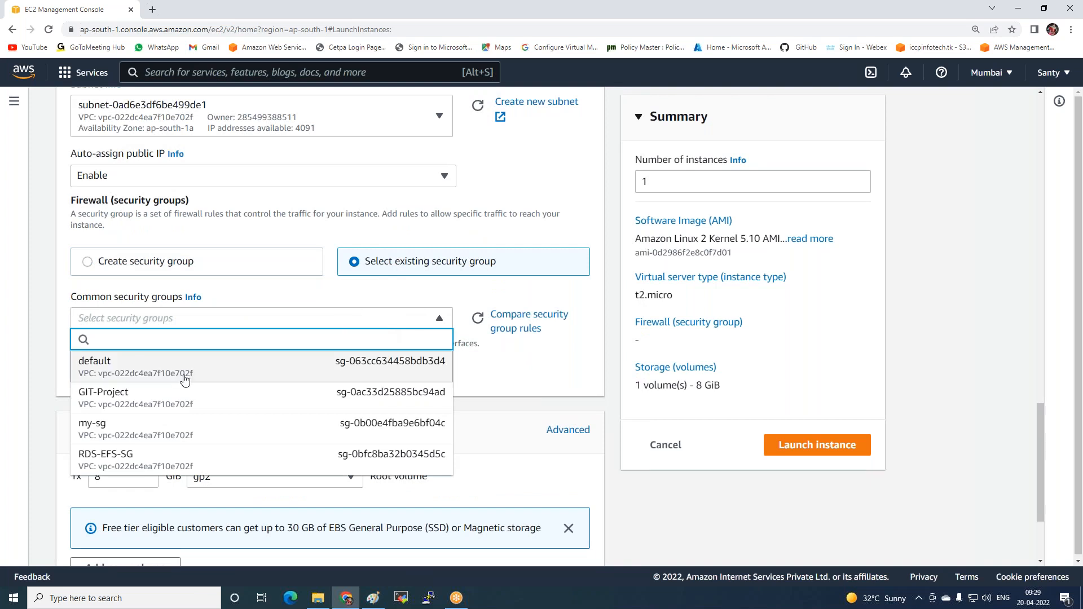
left_click(122, 458)
Step: Launch the linux-a instance and refresh the list of all instances
scroll(40, 316, "down", 3)
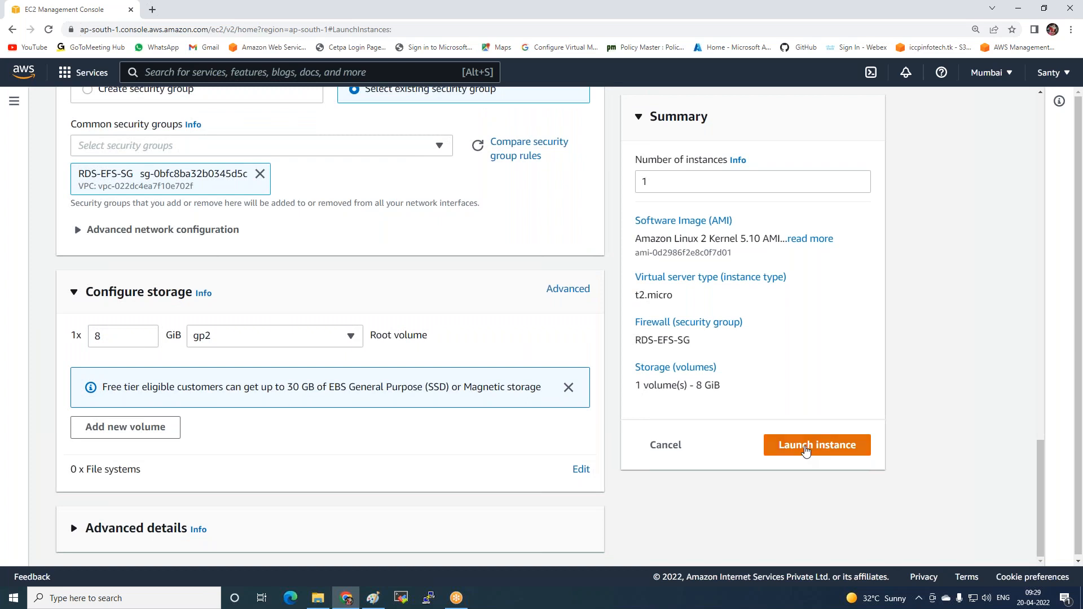
left_click(806, 448)
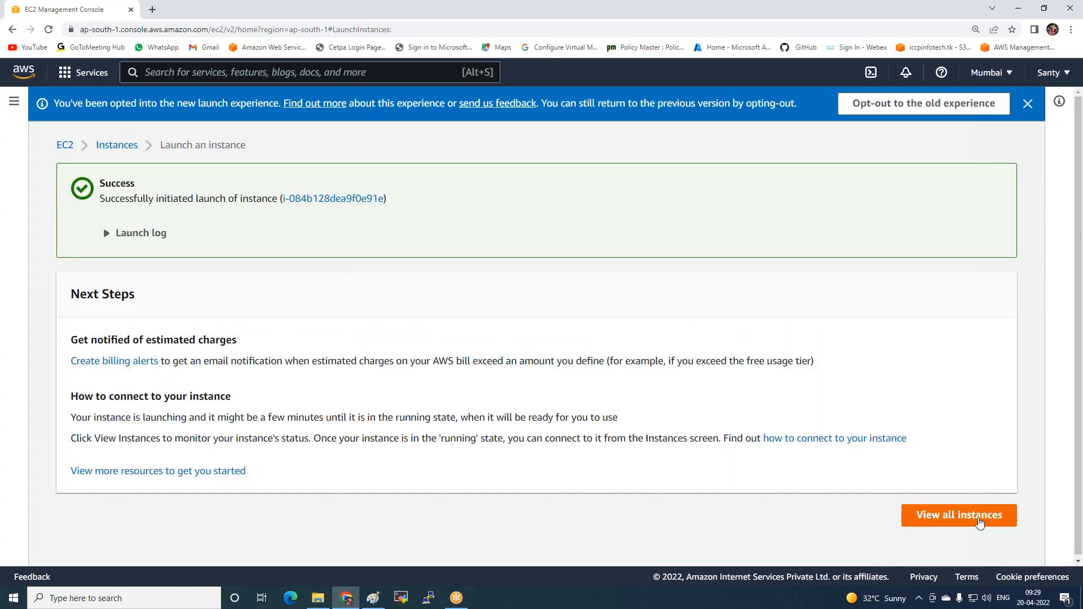
left_click(965, 515)
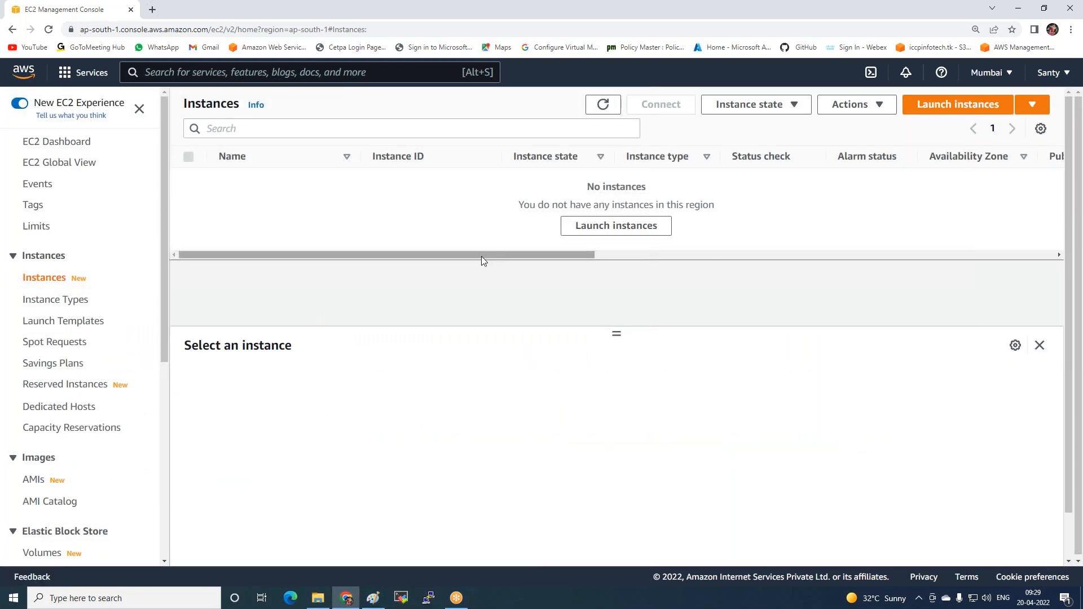
left_click(614, 103)
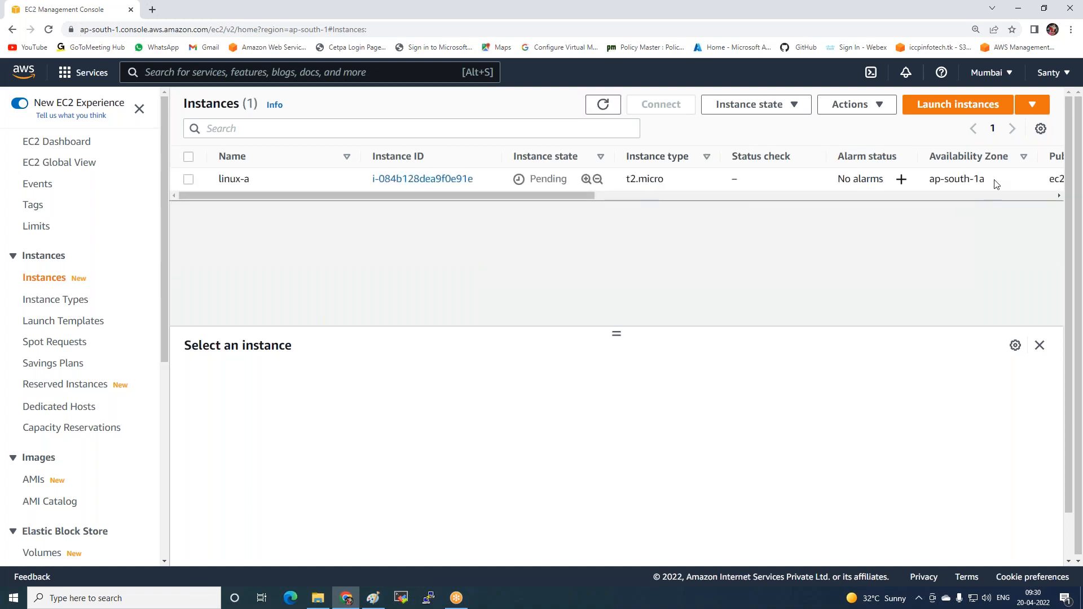
Step: Start launching another EC2 instance and name it linux-b
left_click(926, 113)
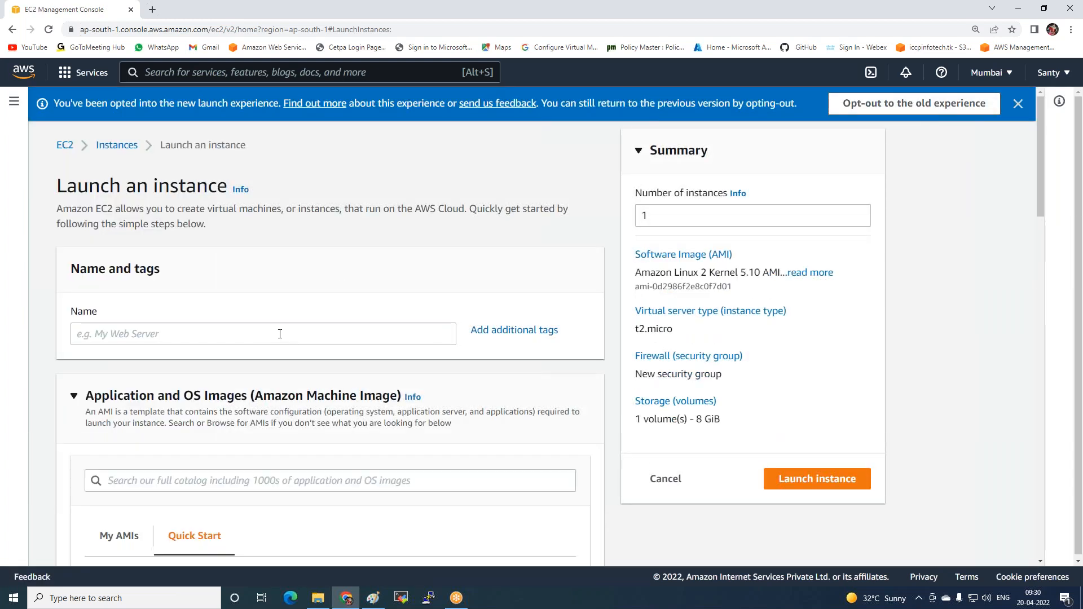
left_click(279, 333)
type("d")
key("BackSpace")
type("linux-b")
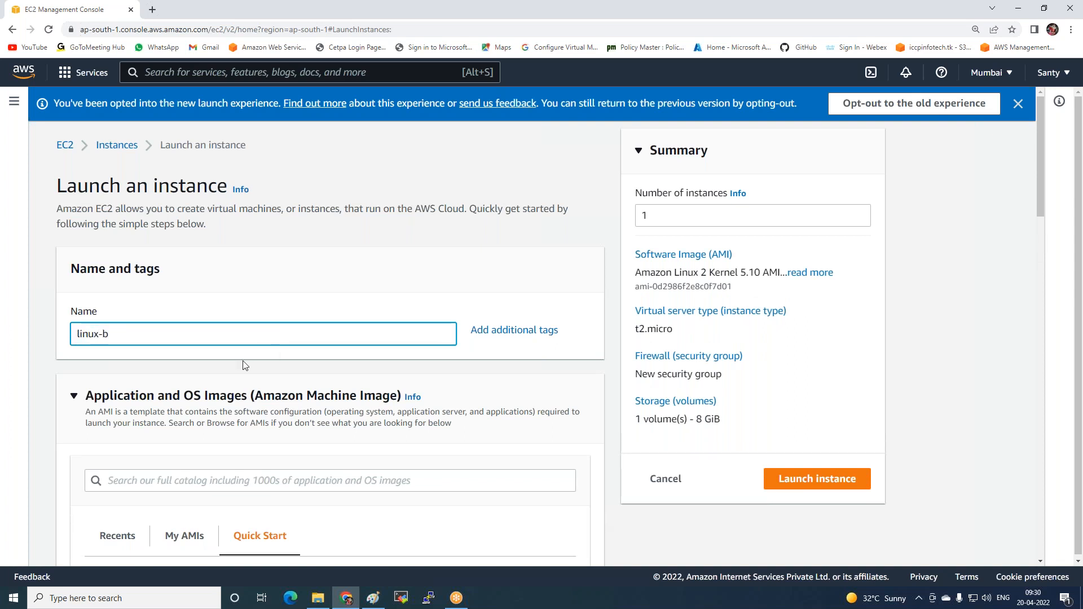
Step: Use the Amazon Linux image for linux-b, browse the instance types and choose t2.micro
scroll(243, 360, "down", 3)
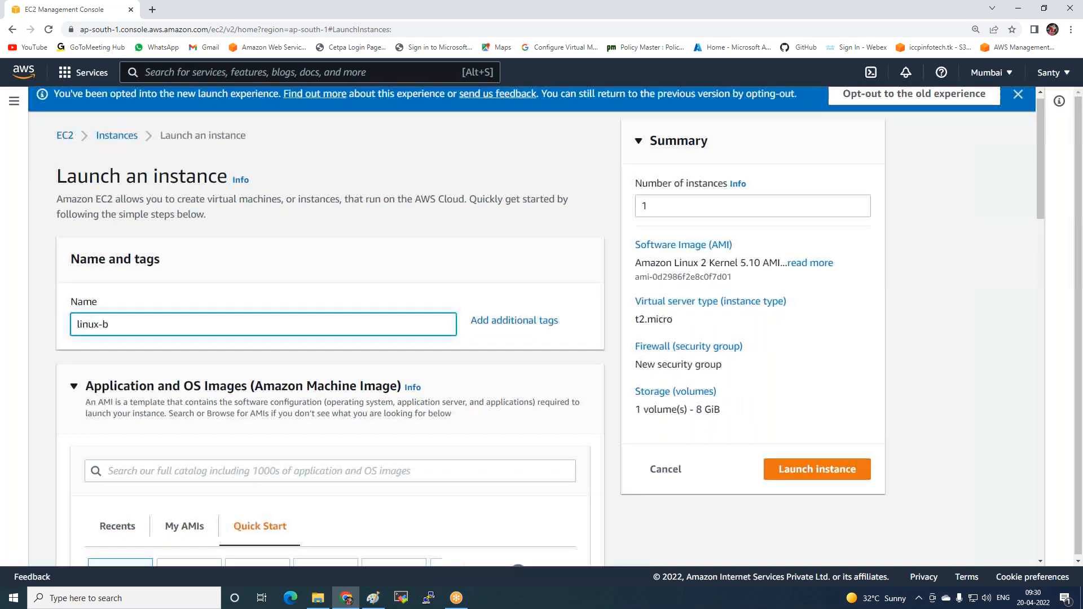
left_click(130, 449)
scroll(131, 450, "down", 10)
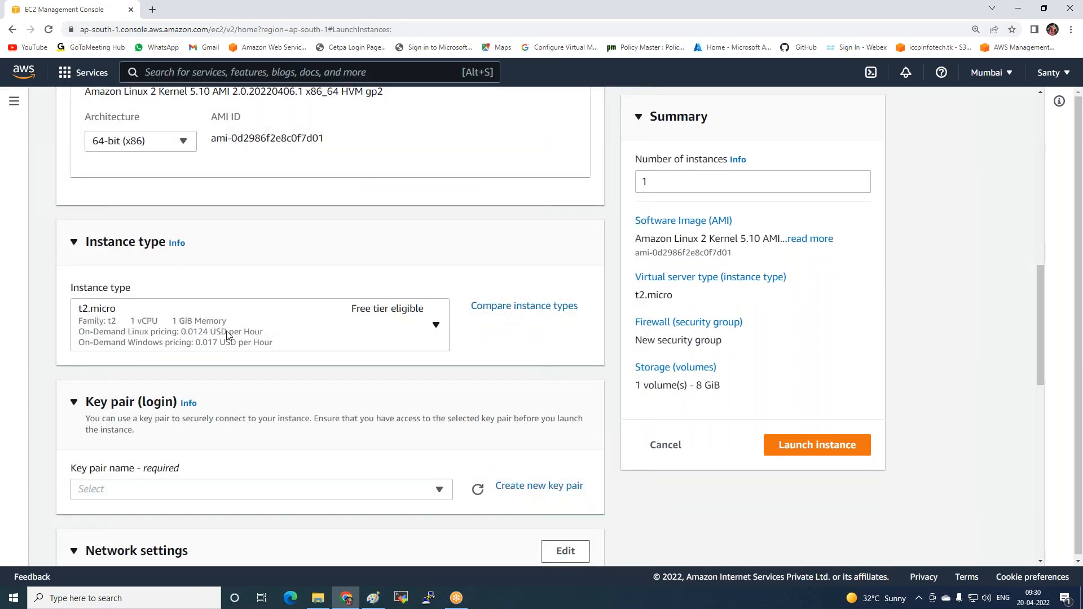
left_click(212, 343)
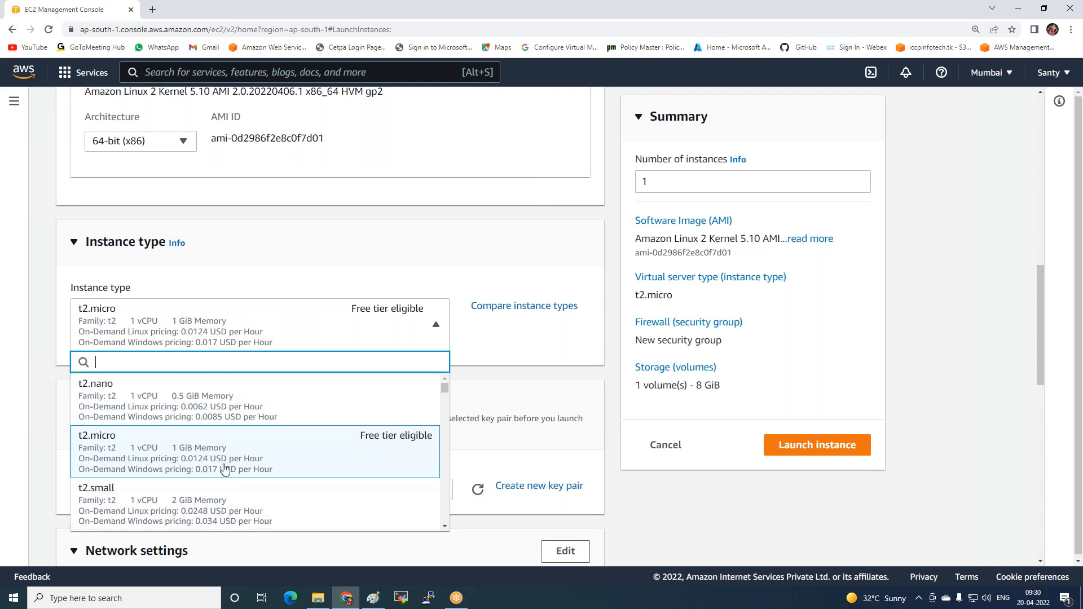
scroll(225, 452, "down", 2)
scroll(220, 445, "down", 2)
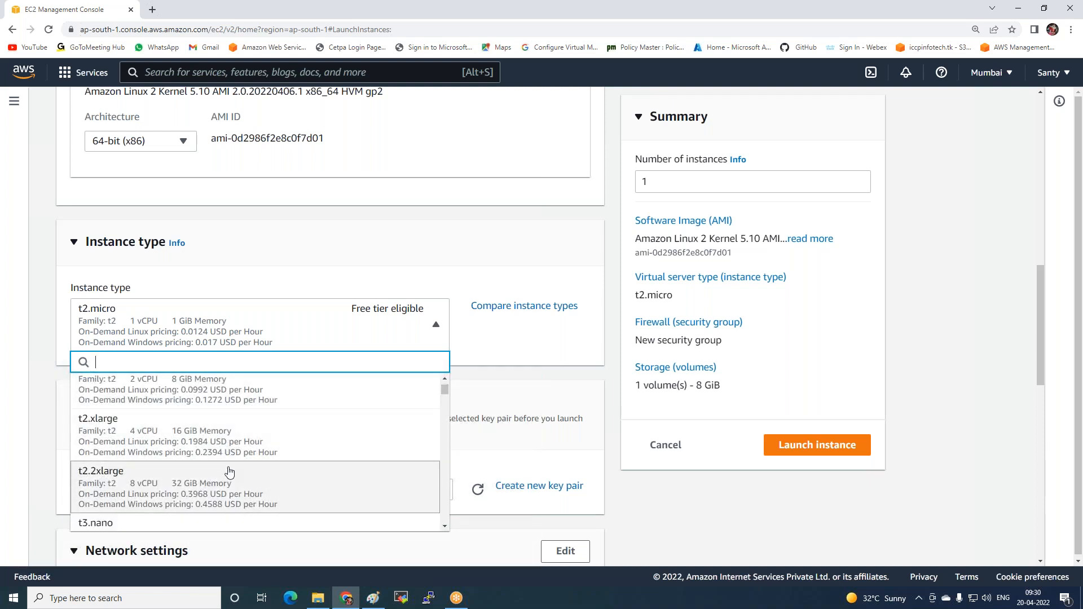
scroll(288, 403, "up", 4)
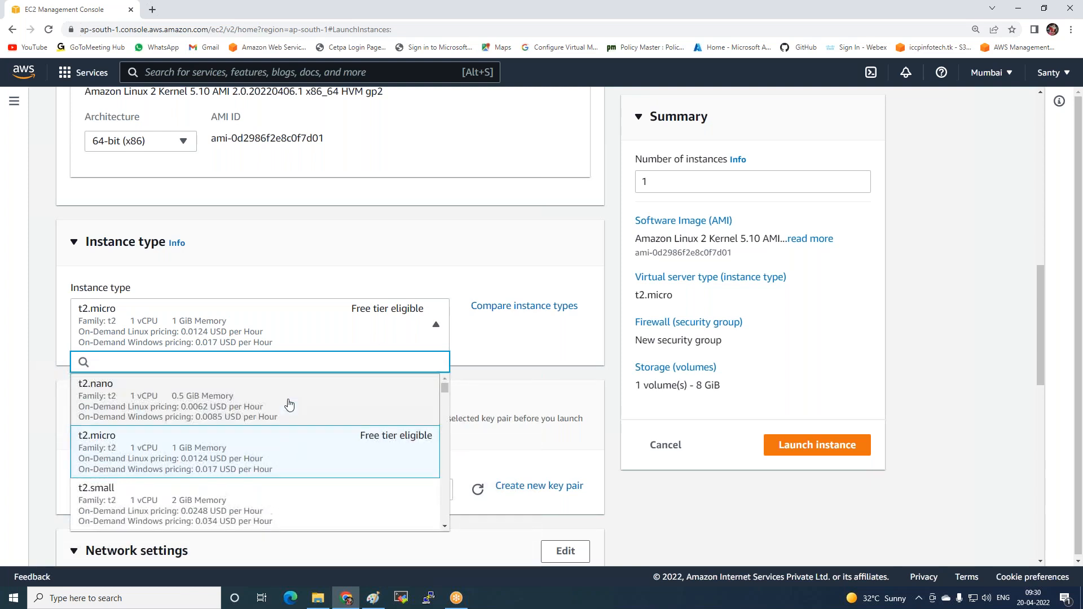
left_click(190, 439)
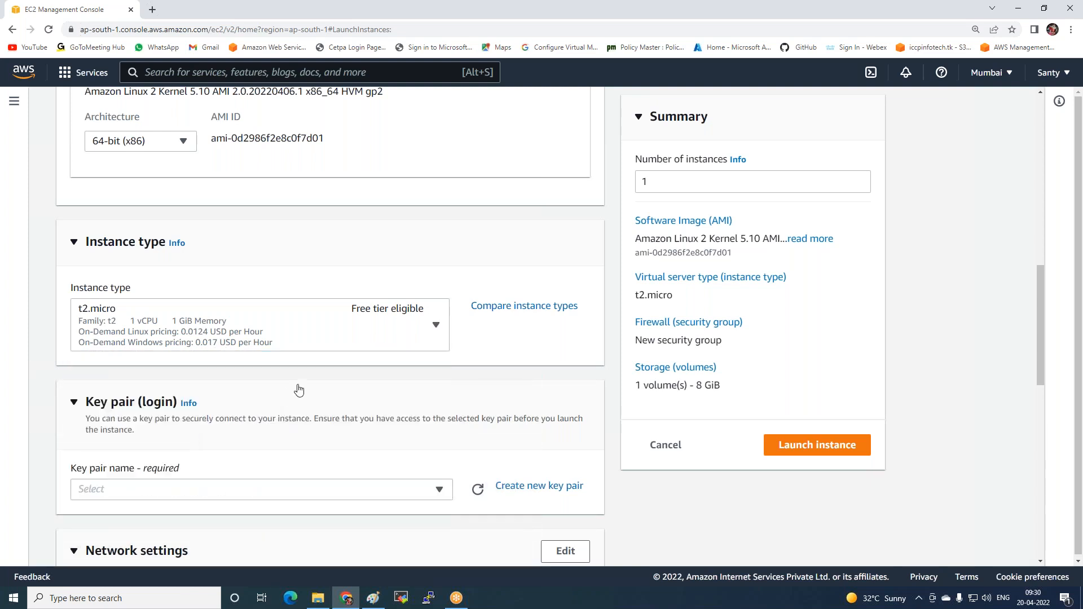
Step: Choose linux-key1 as the login key pair for the linux-b instance
scroll(296, 383, "down", 1)
scroll(192, 293, "down", 3)
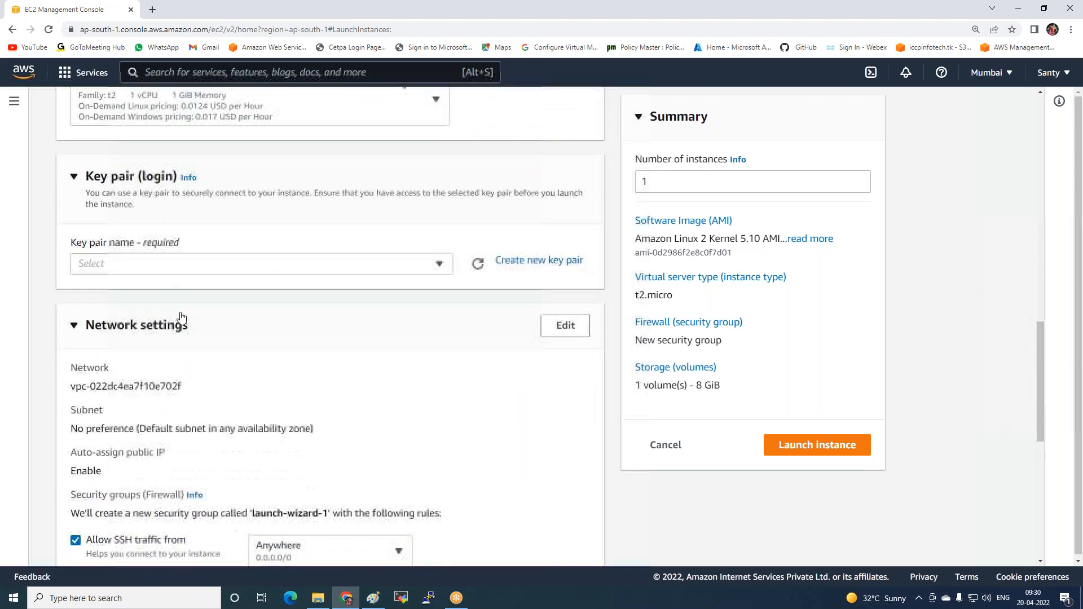
left_click(183, 264)
left_click(92, 424)
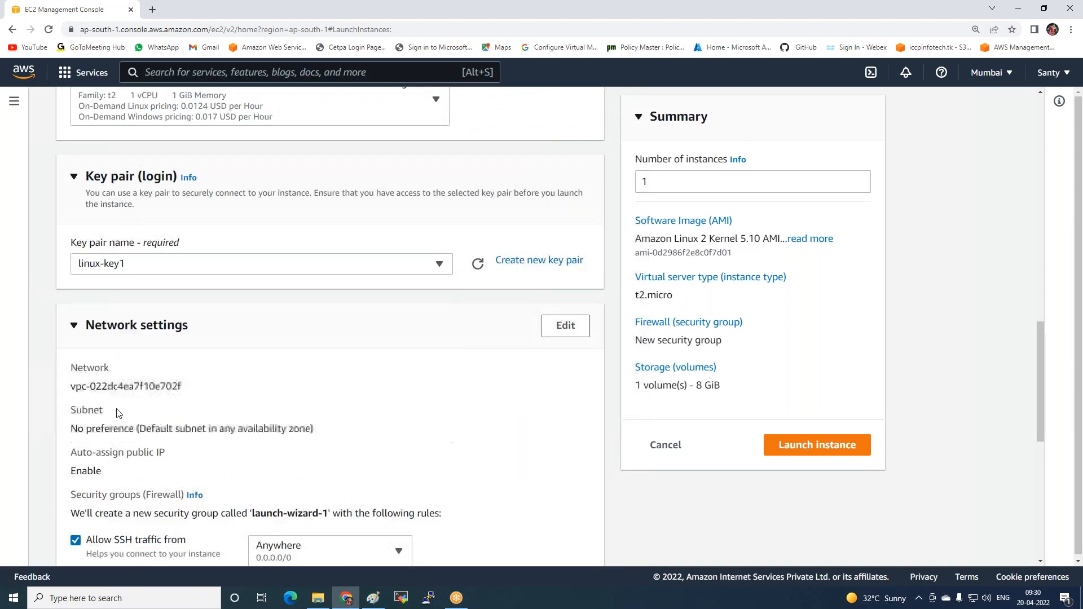
Step: Edit linux-b's network settings to use the existing security group RDS-EFS-SG
scroll(478, 223, "down", 5)
scroll(478, 223, "up", 3)
left_click(560, 212)
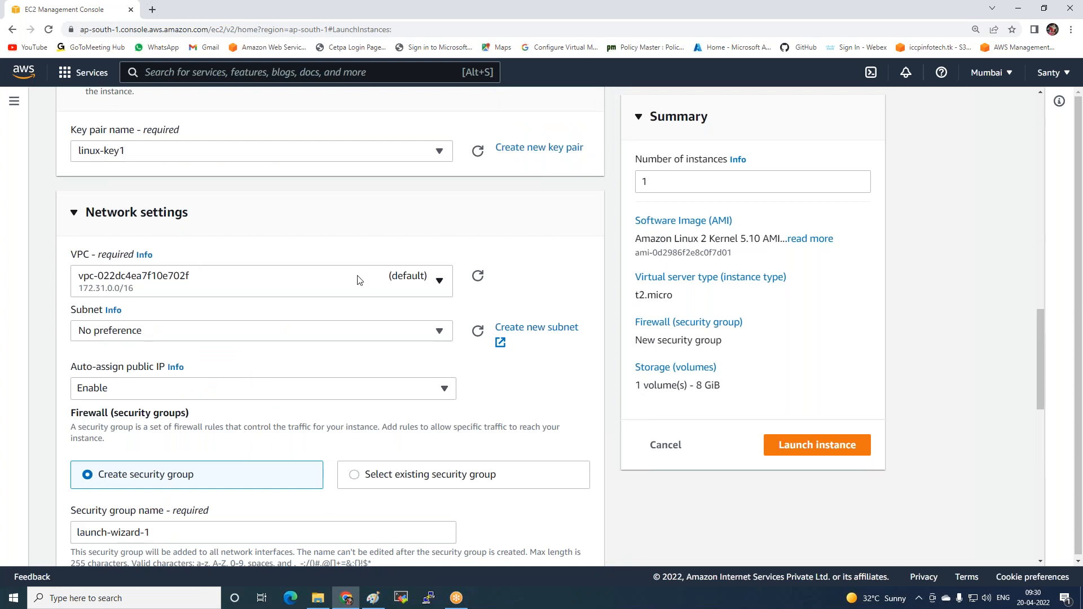
scroll(334, 305, "down", 3)
left_click(360, 307)
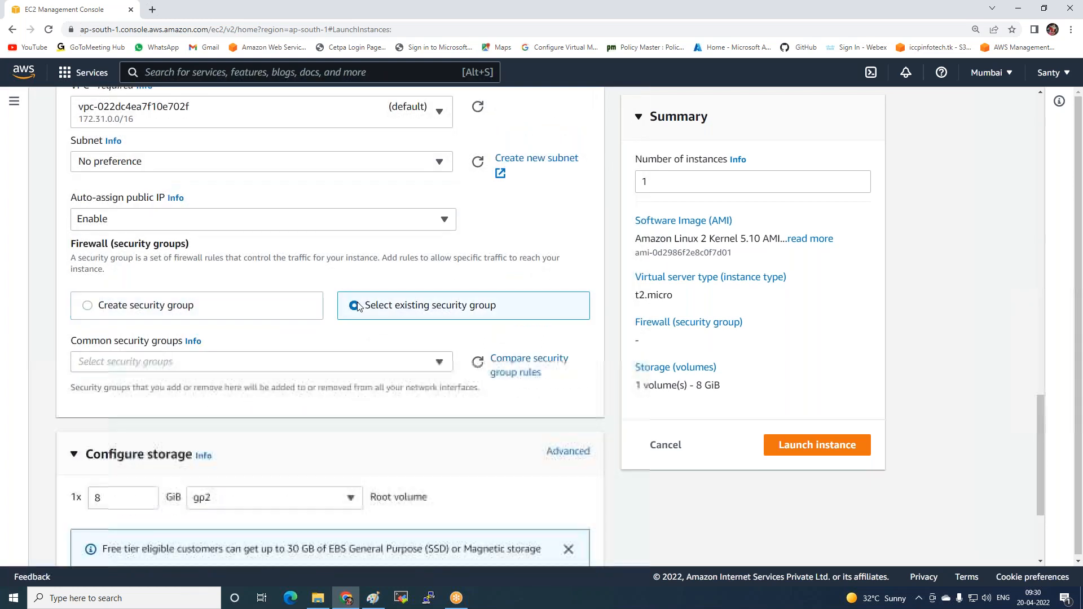
left_click(324, 370)
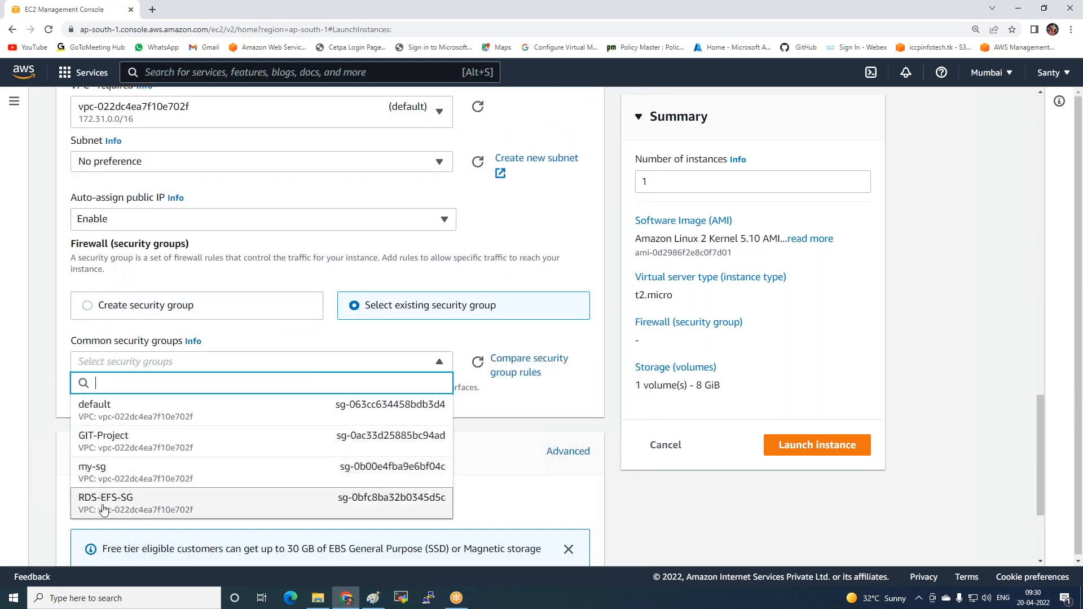
left_click(102, 504)
Step: Launch the linux-b instance and go to the list of all instances
scroll(101, 503, "down", 3)
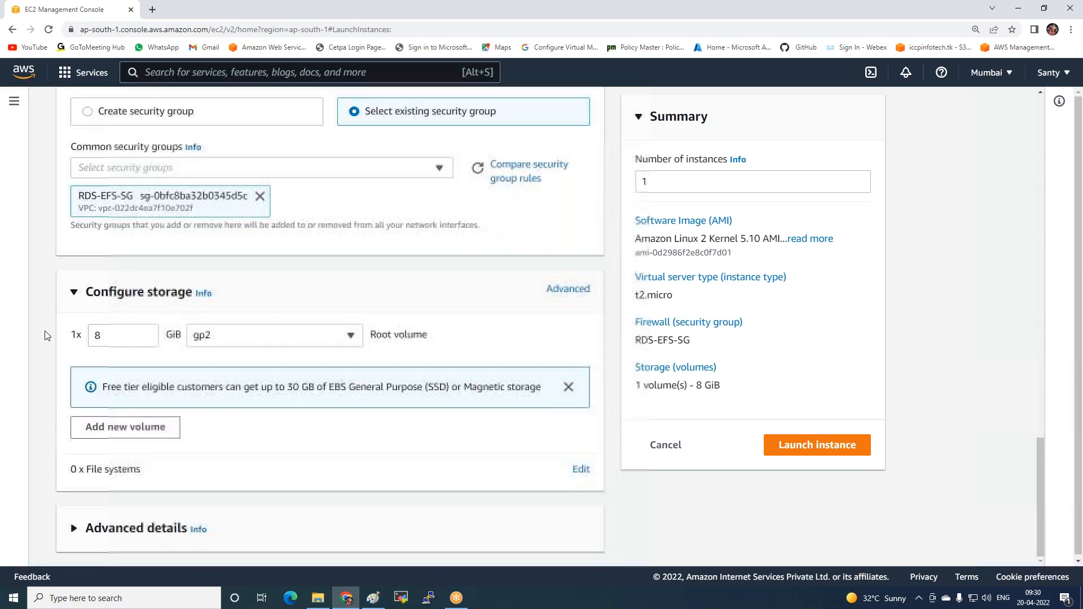
left_click(808, 445)
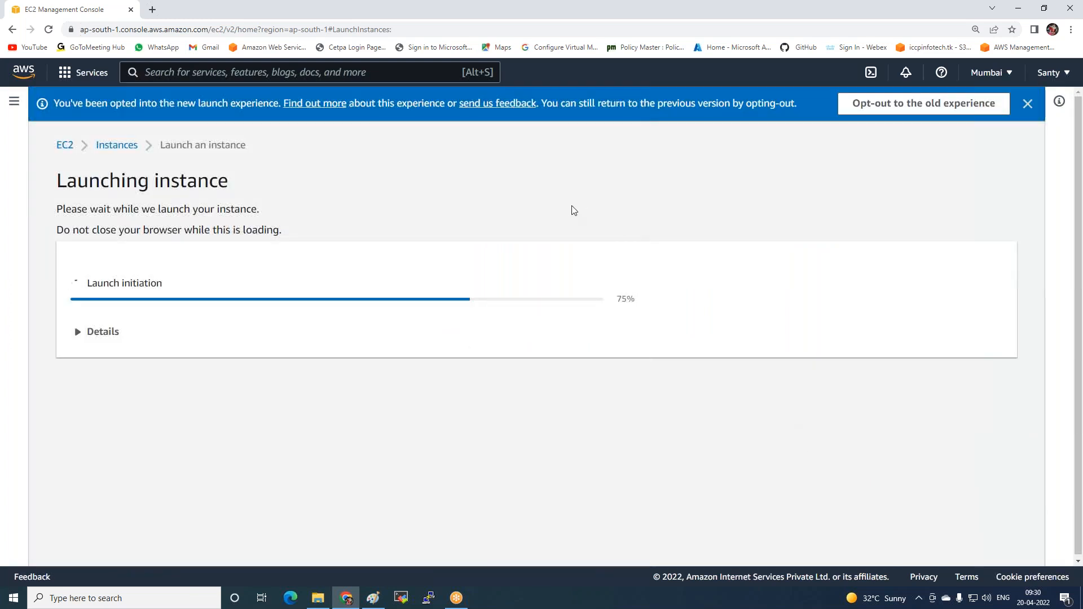
left_click(951, 513)
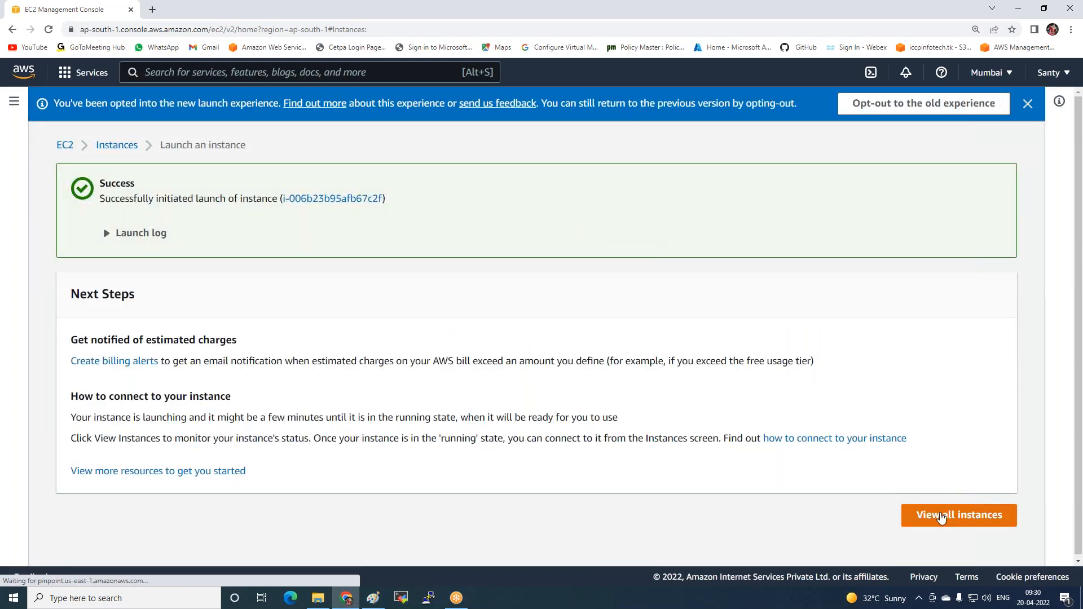
Step: Start launching a third EC2 instance and name it Windows
left_click(945, 106)
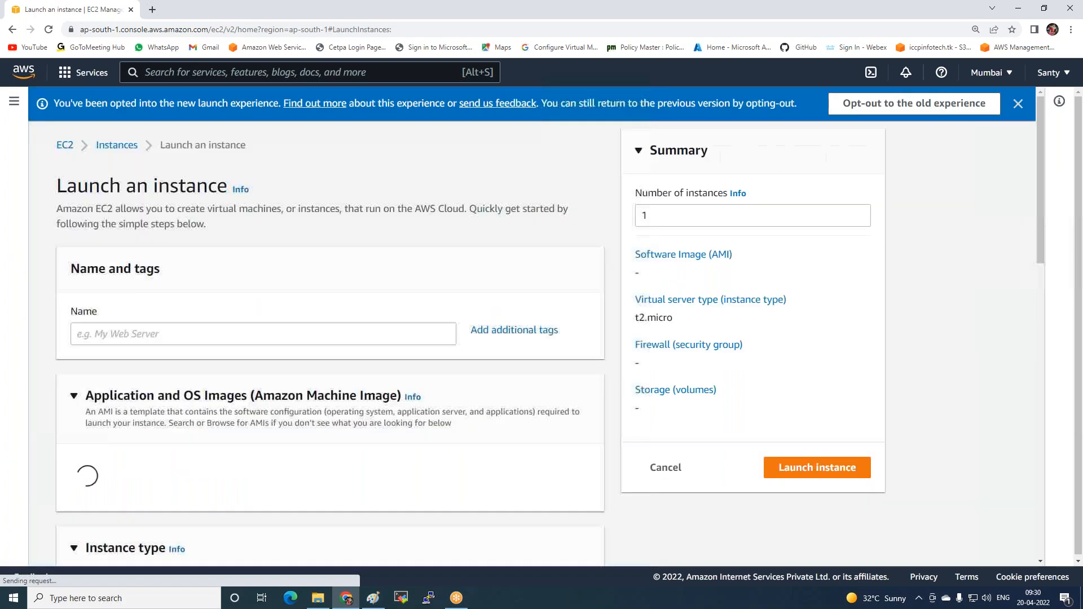
left_click(152, 334)
type("Windows")
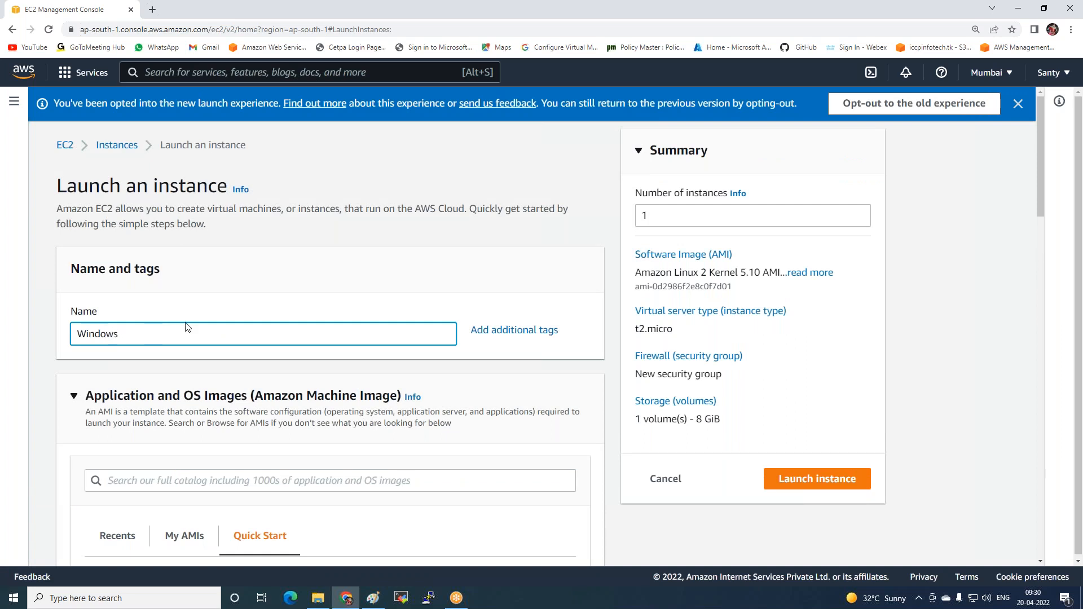
Step: Select the Microsoft Windows Server 2012 R2 Base image for the Windows instance
scroll(188, 327, "down", 4)
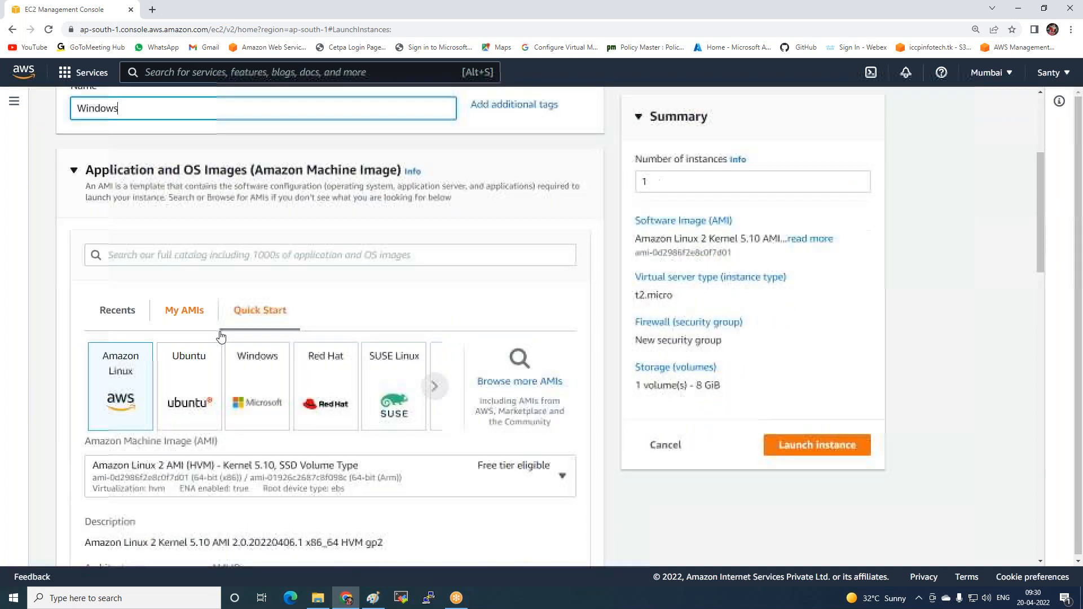
left_click(257, 380)
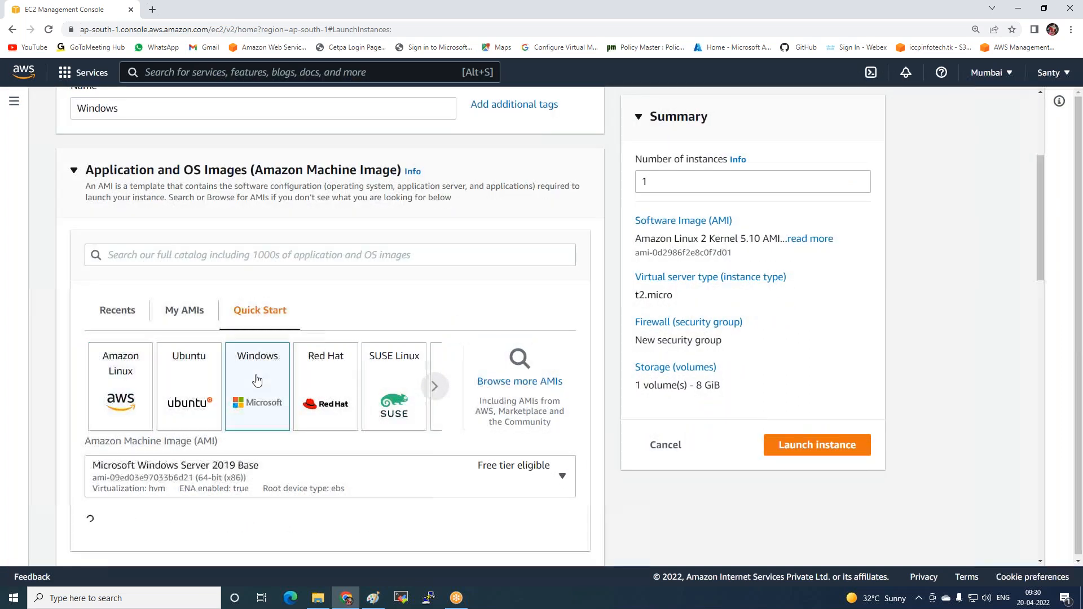
left_click(810, 406)
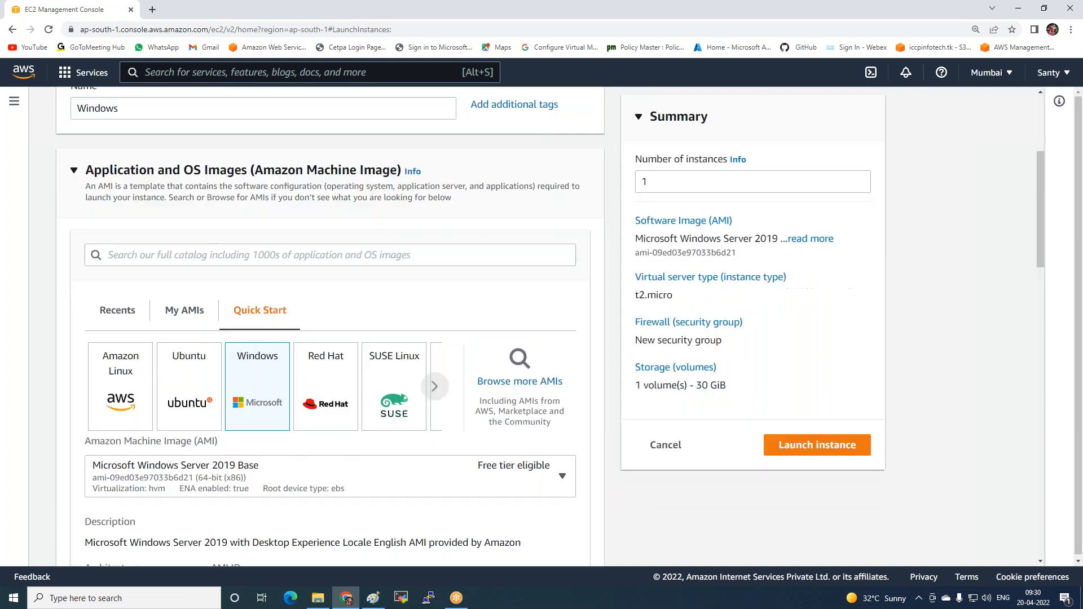
scroll(377, 423, "down", 3)
left_click(342, 314)
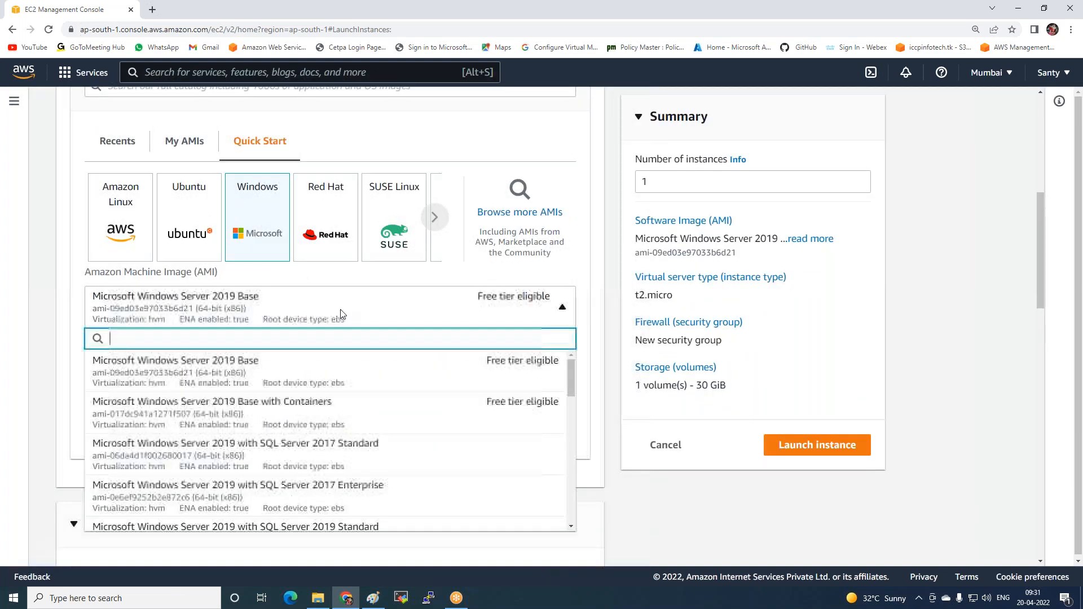
scroll(332, 375, "down", 2)
scroll(330, 377, "down", 3)
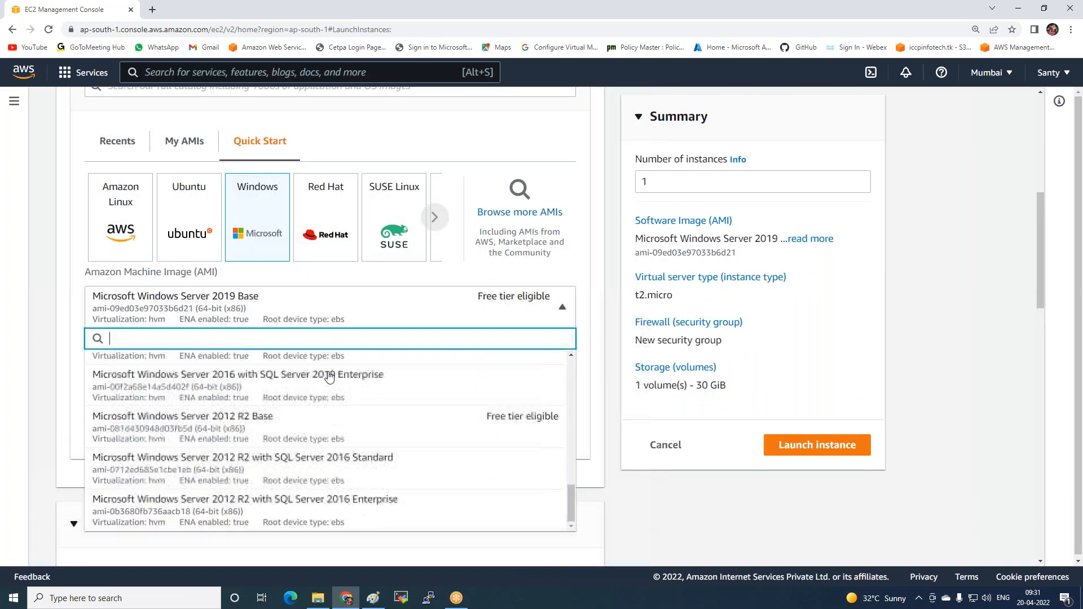
left_click(274, 416)
Step: Choose windows-key1 as the key pair for the Windows instance
scroll(274, 415, "down", 5)
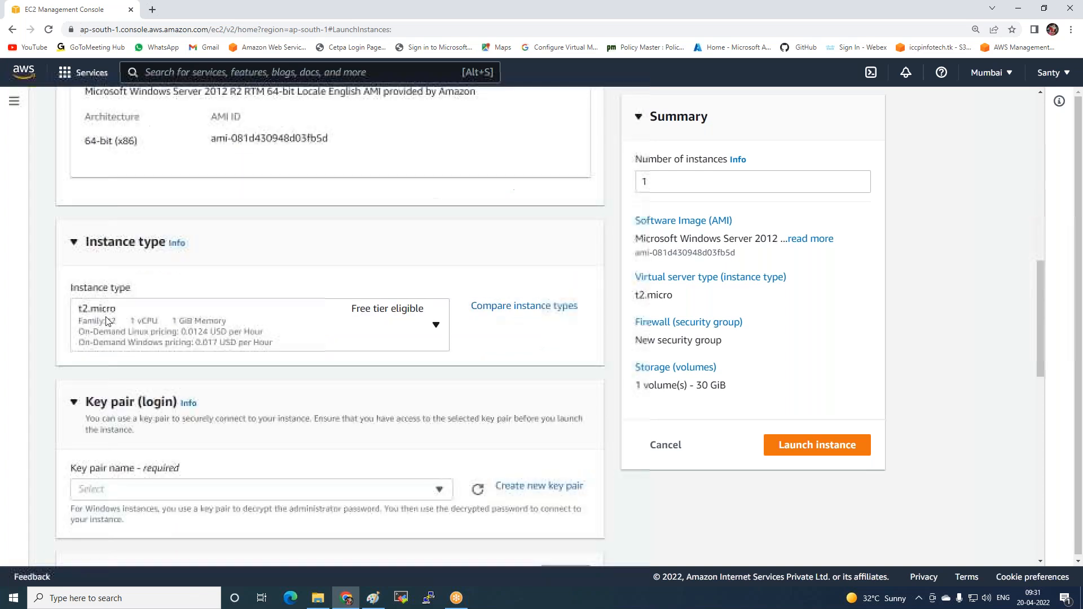
scroll(195, 336, "down", 4)
left_click(196, 325)
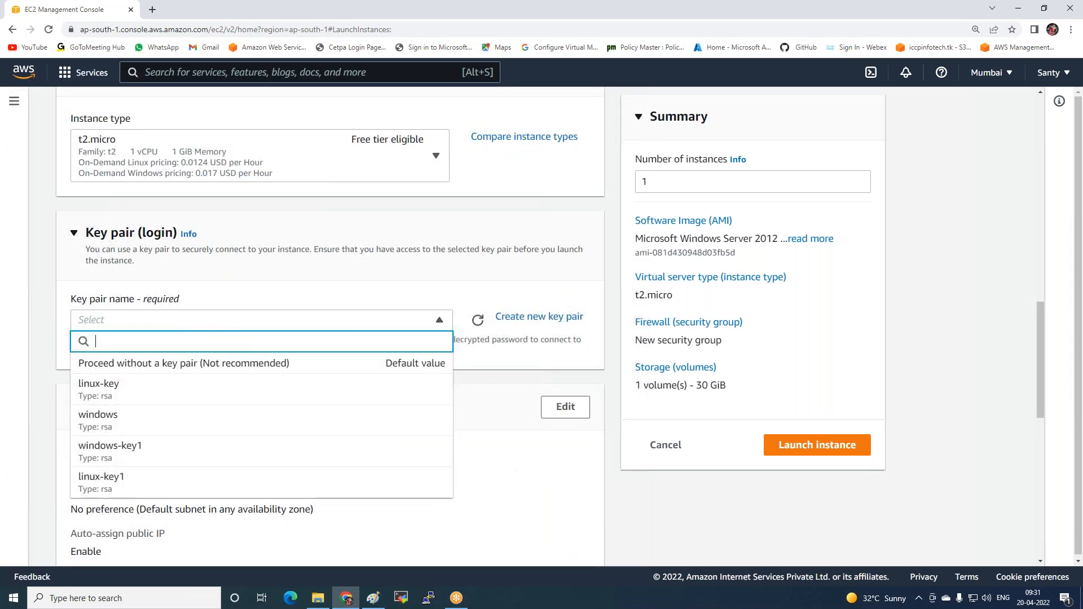
left_click(123, 455)
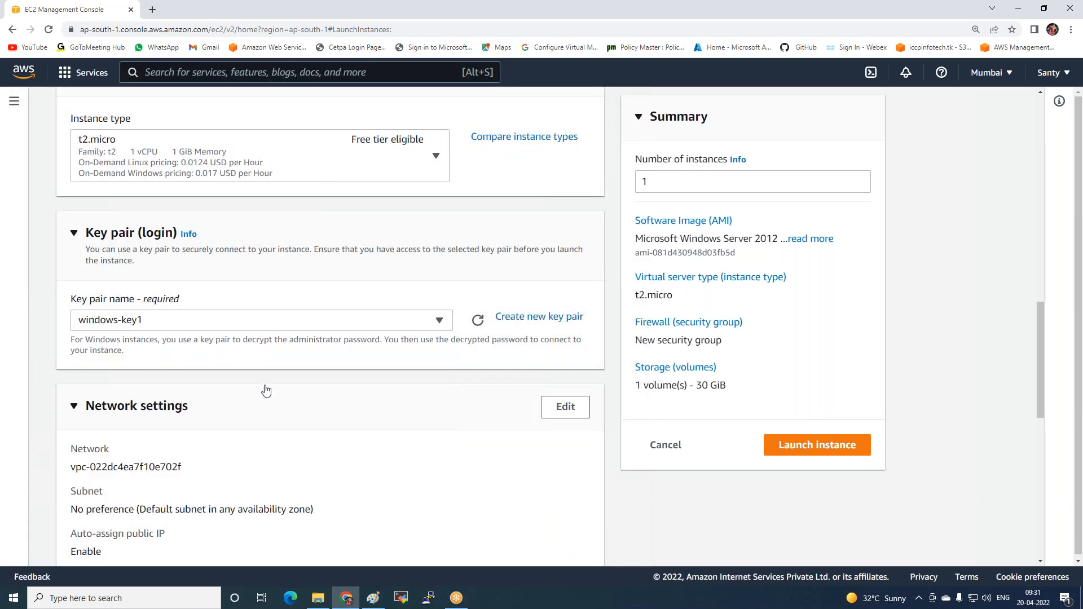
Step: Edit the Windows instance's network settings to use subnet-002419c23d362048c in availability zone ap-south-1b
scroll(265, 389, "down", 3)
left_click(571, 242)
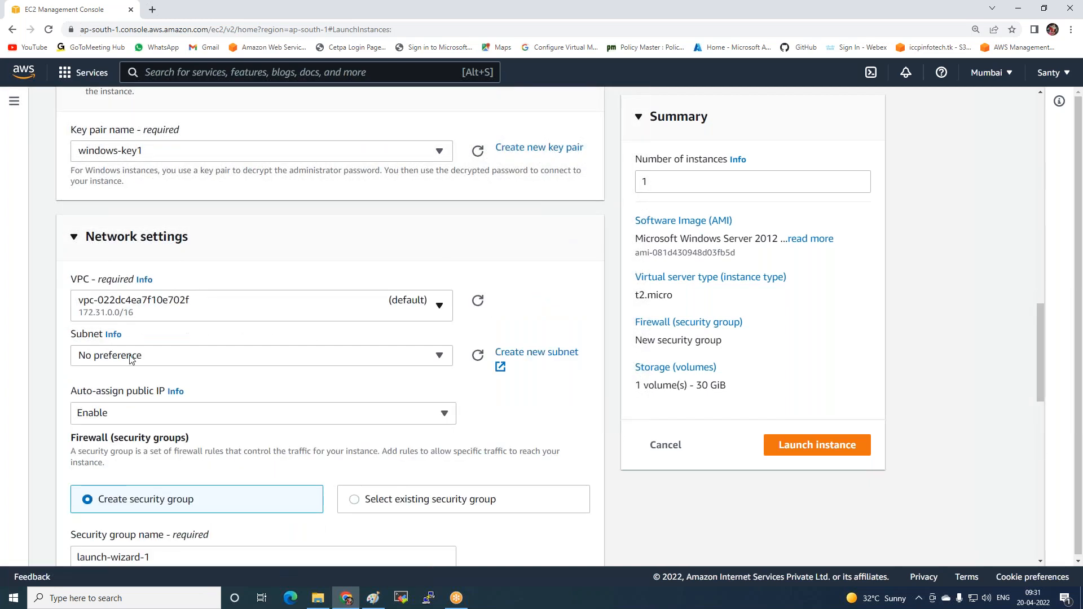
scroll(116, 404, "down", 2)
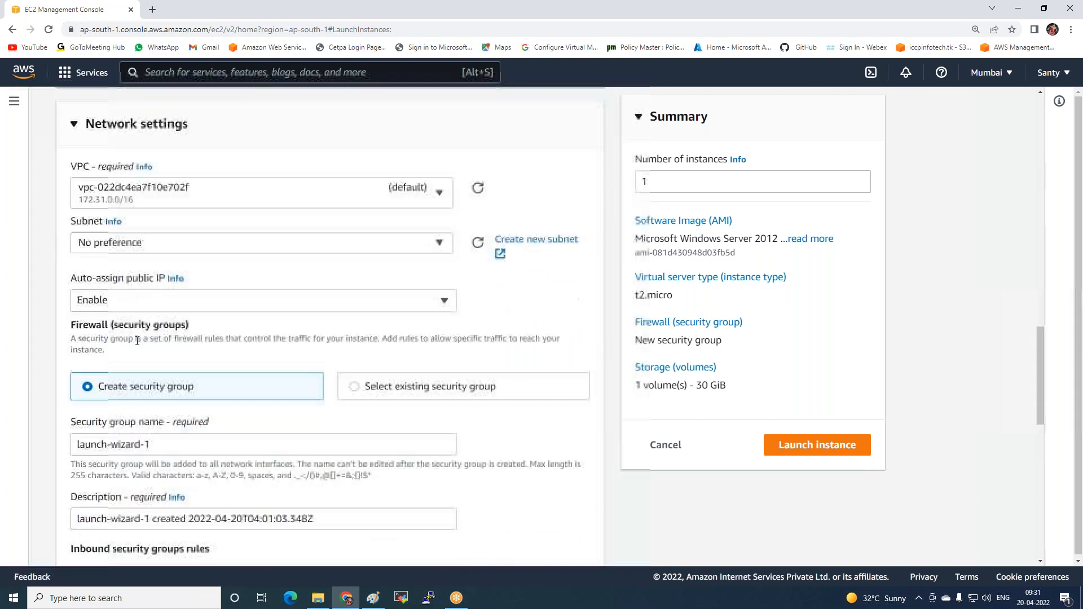
left_click(145, 243)
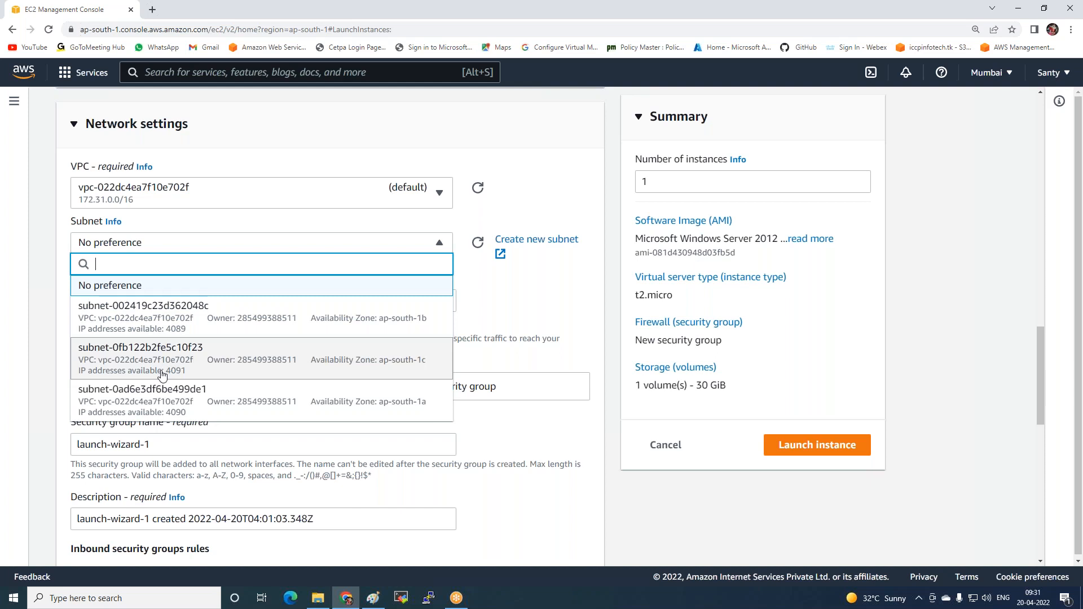
left_click(383, 323)
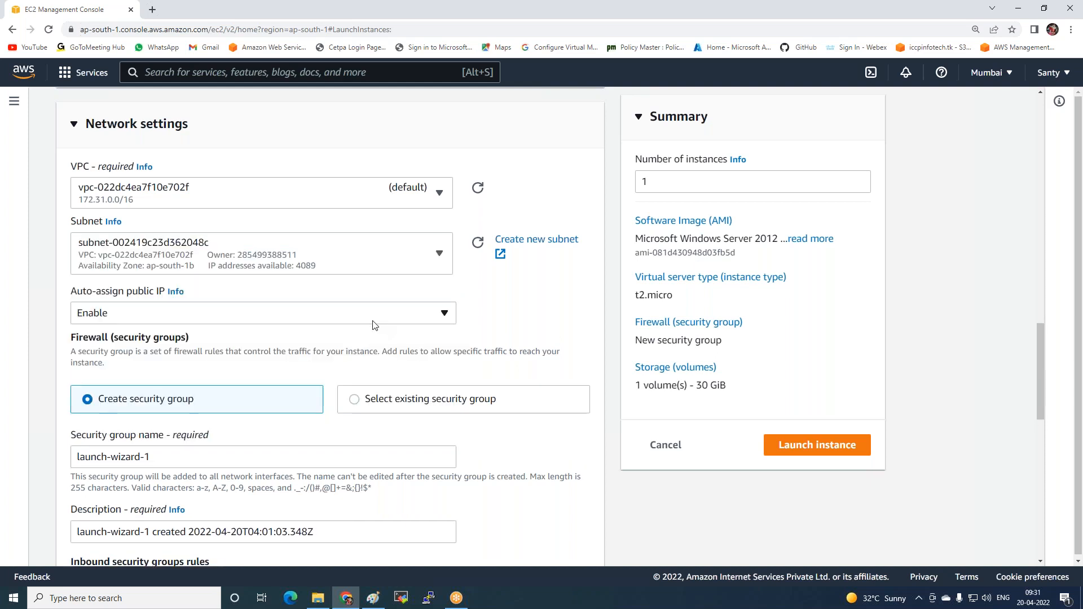
Step: Assign the existing security group RDS-EFS-SG to the Windows instance
left_click(371, 404)
scroll(234, 407, "down", 3)
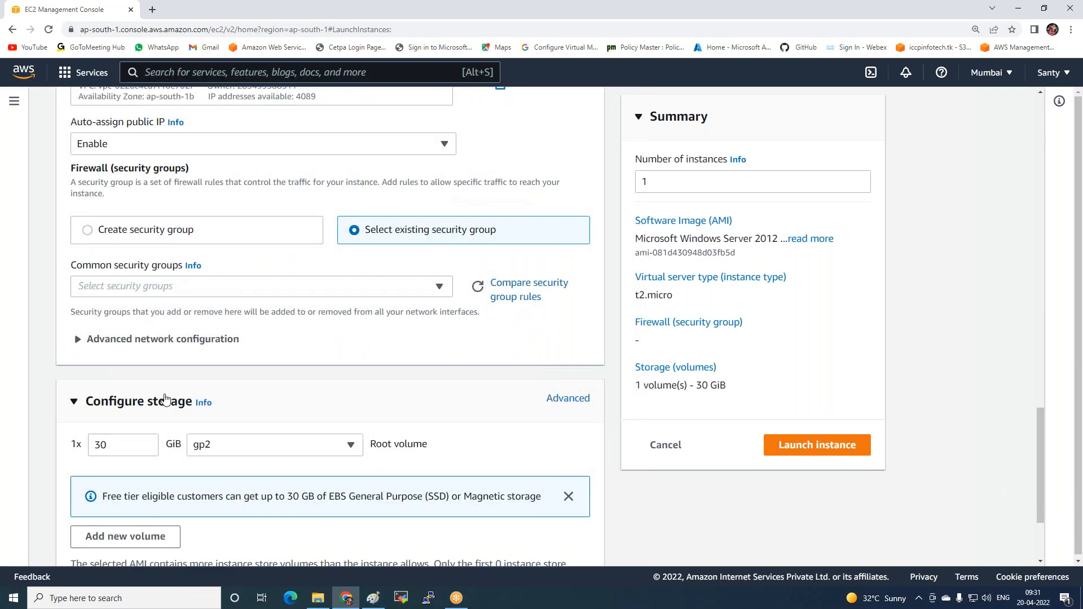
left_click(242, 286)
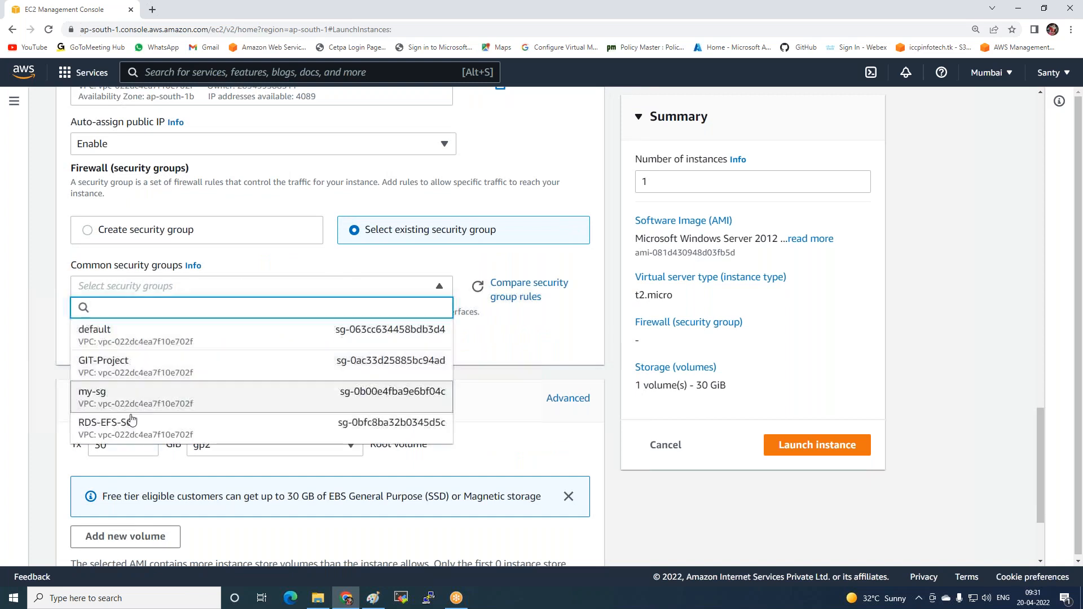
left_click(117, 430)
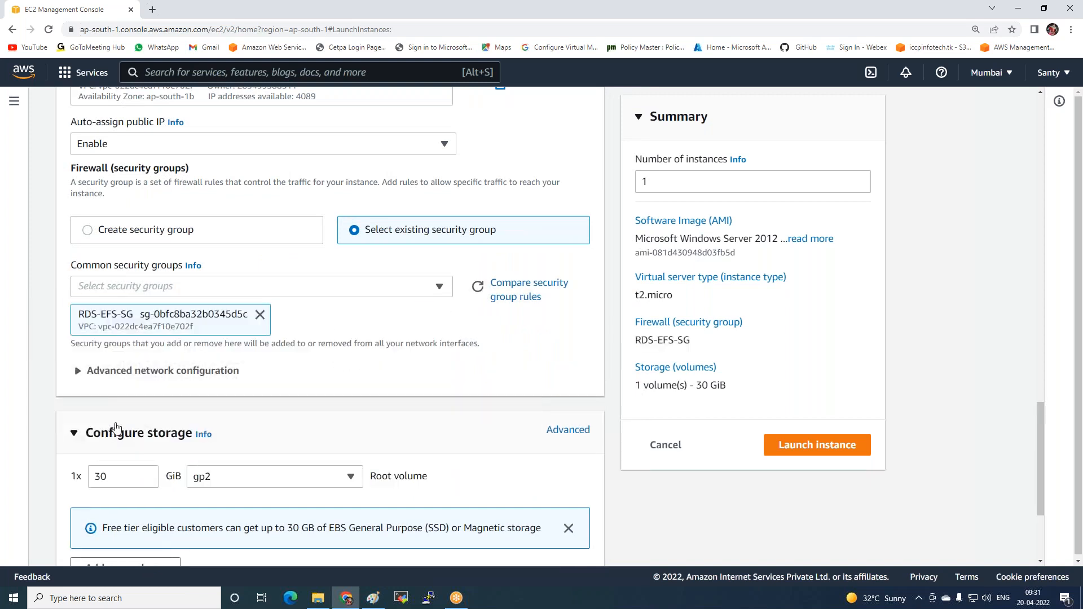
Step: Launch the Windows instance, go to the instances list and refresh it
scroll(115, 427, "down", 3)
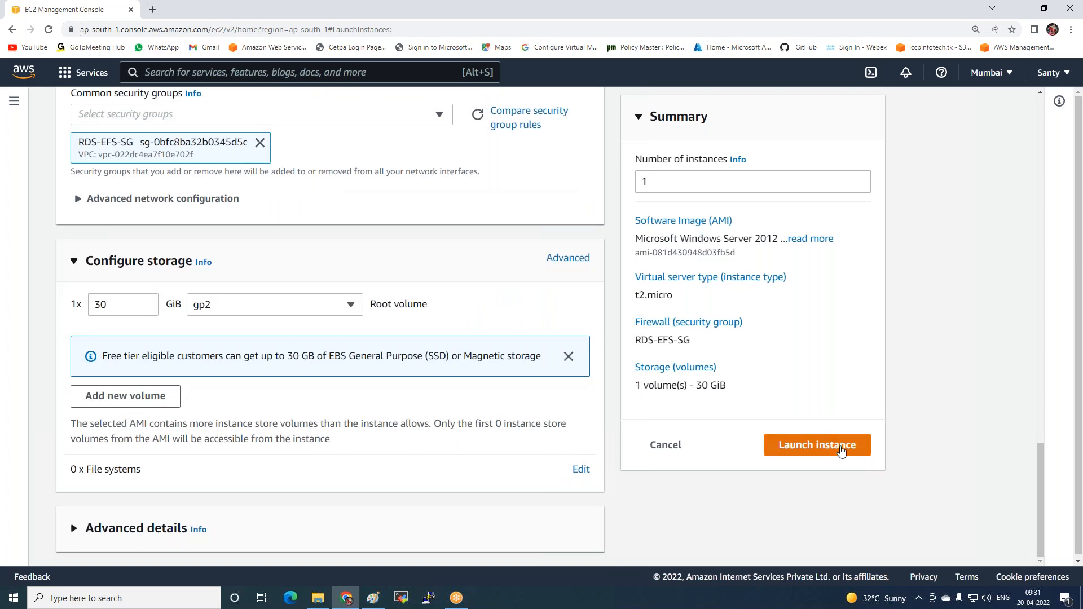
left_click(841, 450)
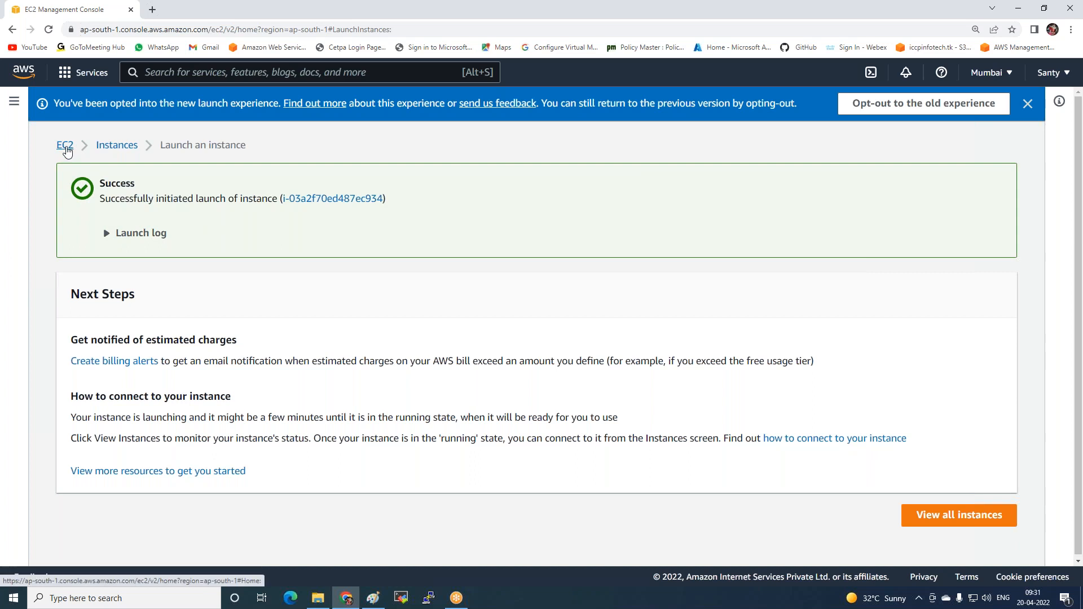
left_click(116, 146)
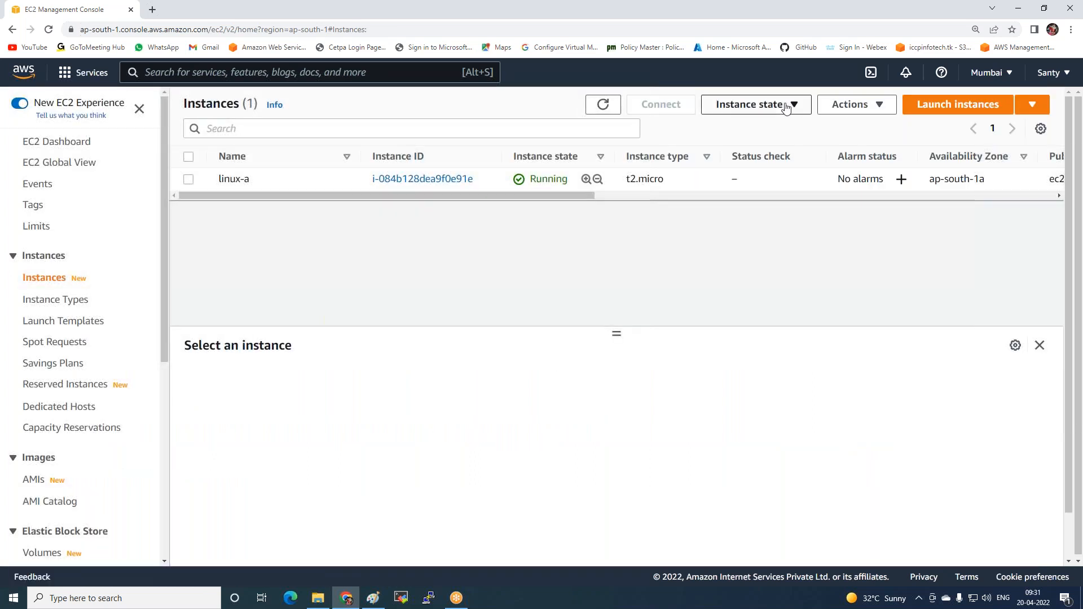
left_click(603, 104)
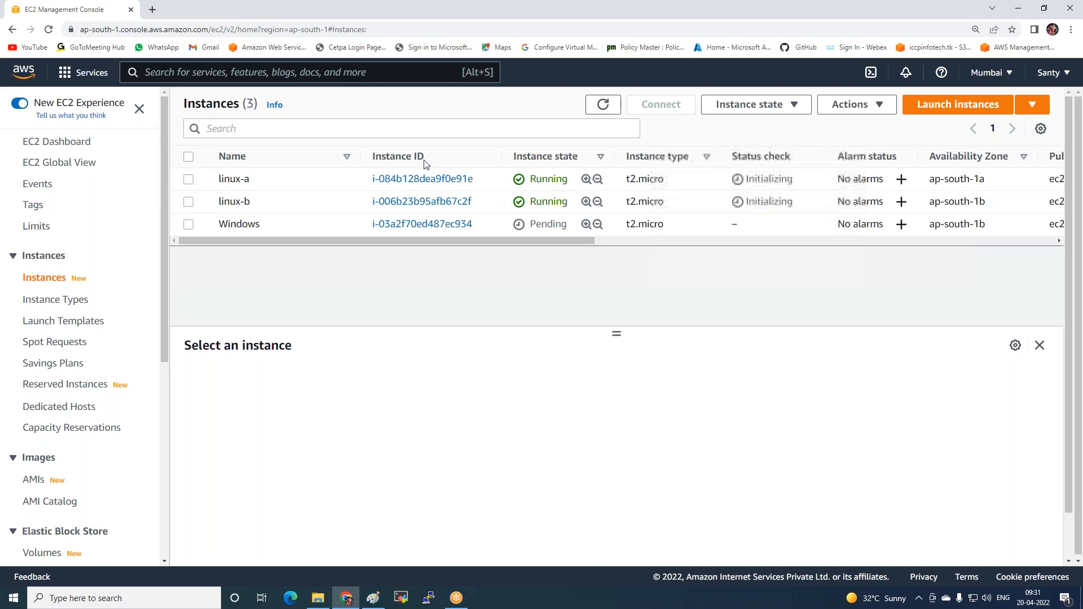
Step: Switch to the Paint diagram and add the text "install EFS" at the upper edge of the lower dark red box
left_click(374, 597)
left_click(563, 150)
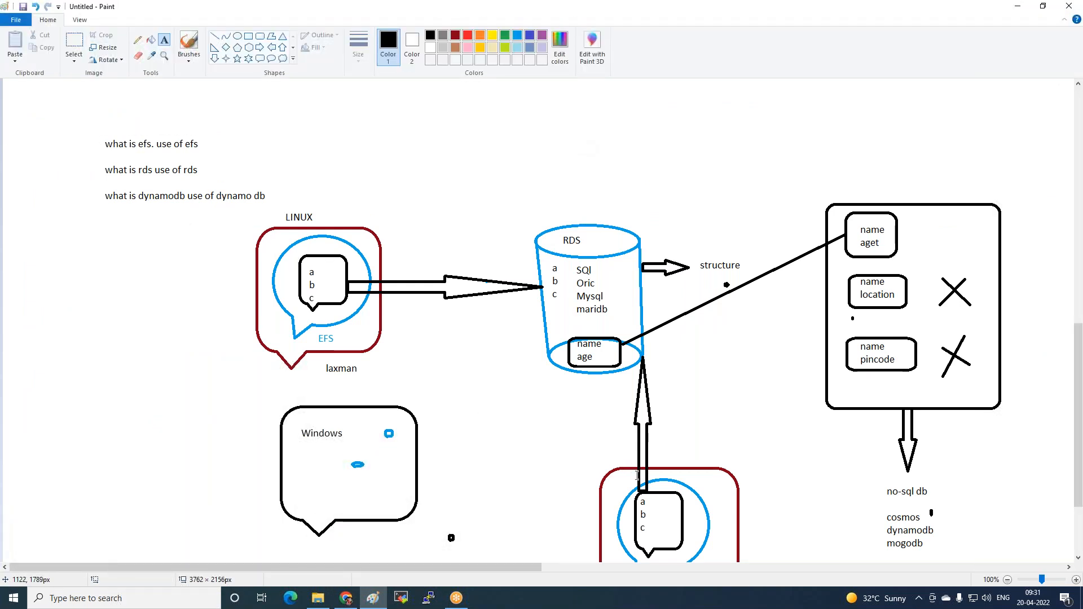
left_click(694, 479)
type("install EFS")
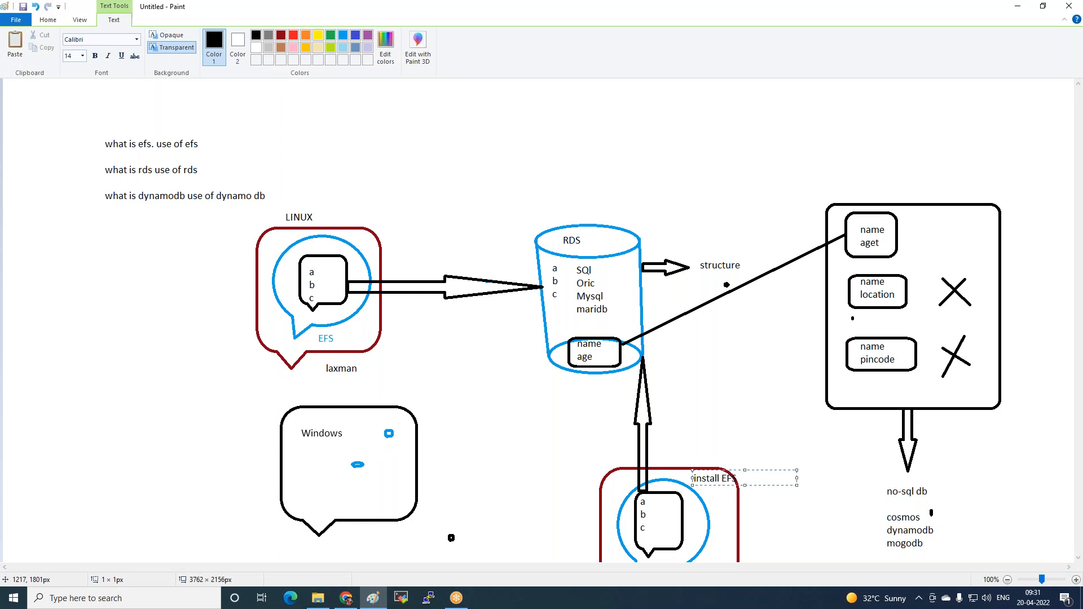
Step: Copy the "install EFS" text into the upper part of the LINUX box and finish the text entry
key("ctrl+a")
key("ctrl+c")
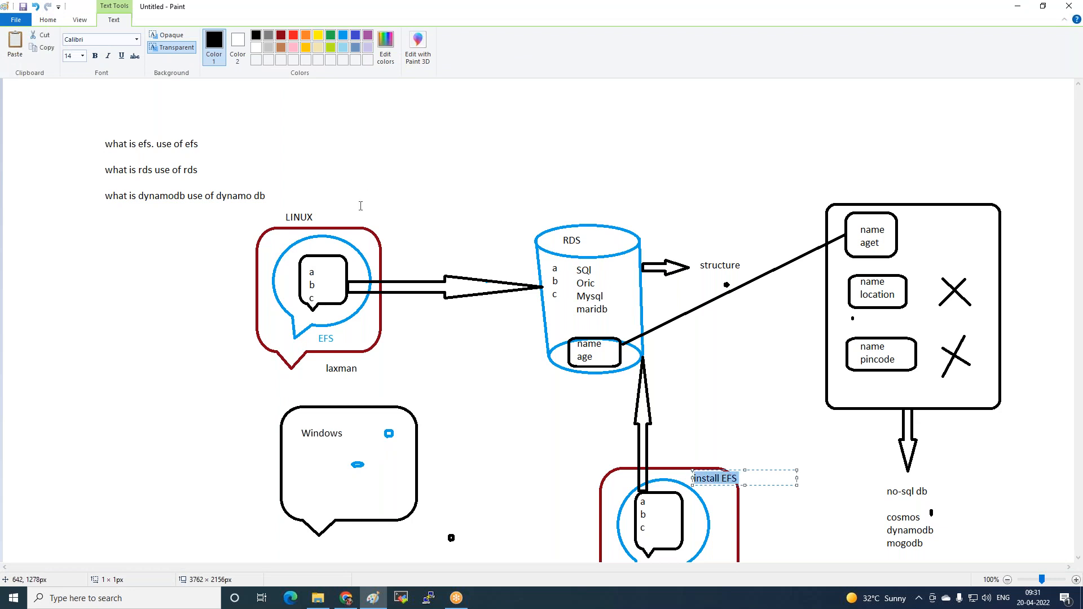
left_click(270, 244)
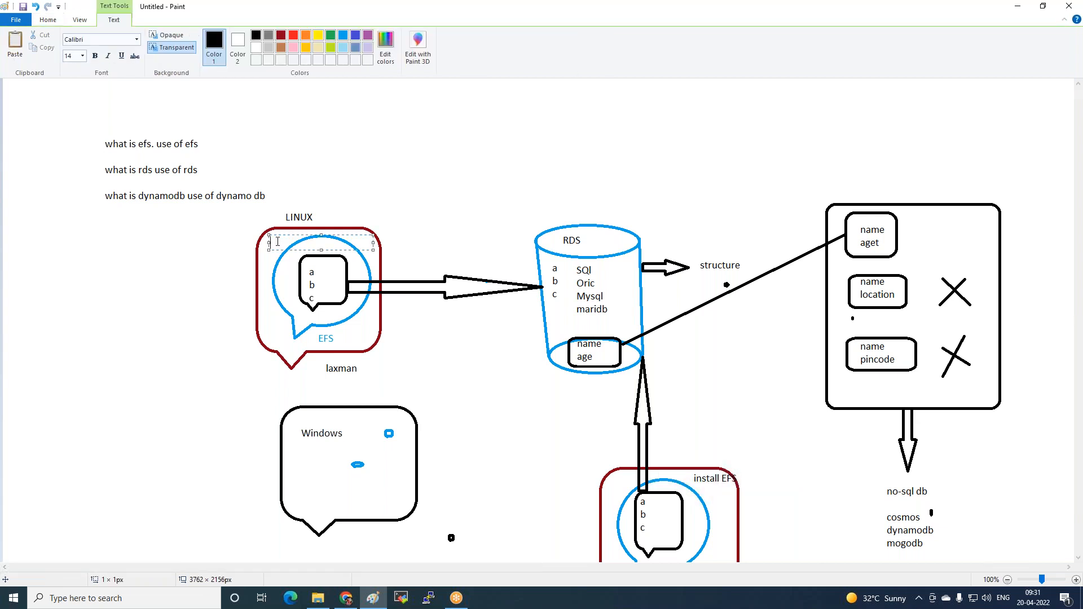
key("ctrl+v")
left_click(273, 331)
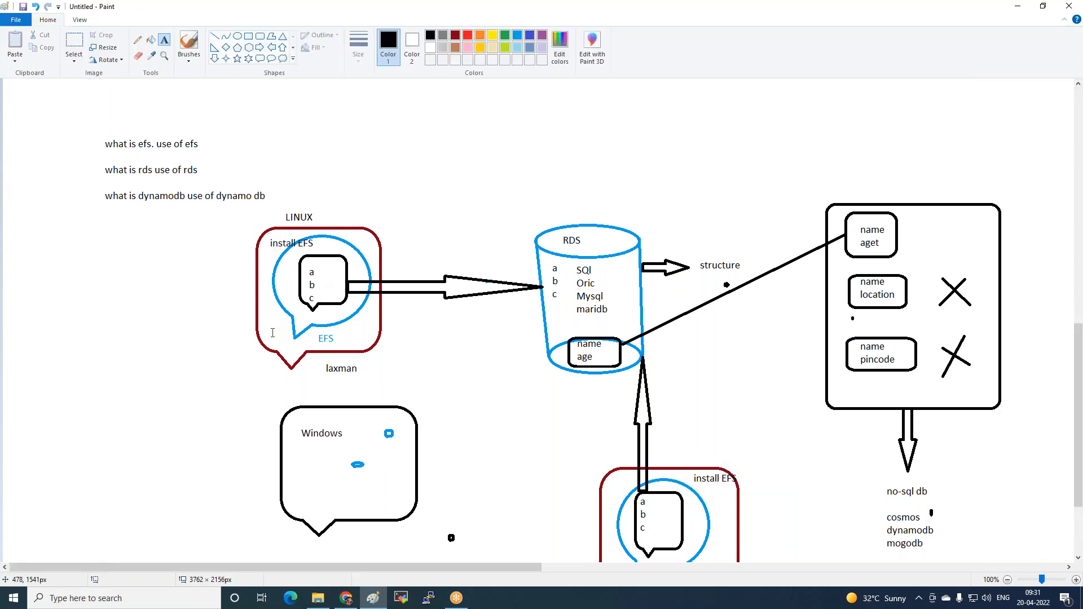